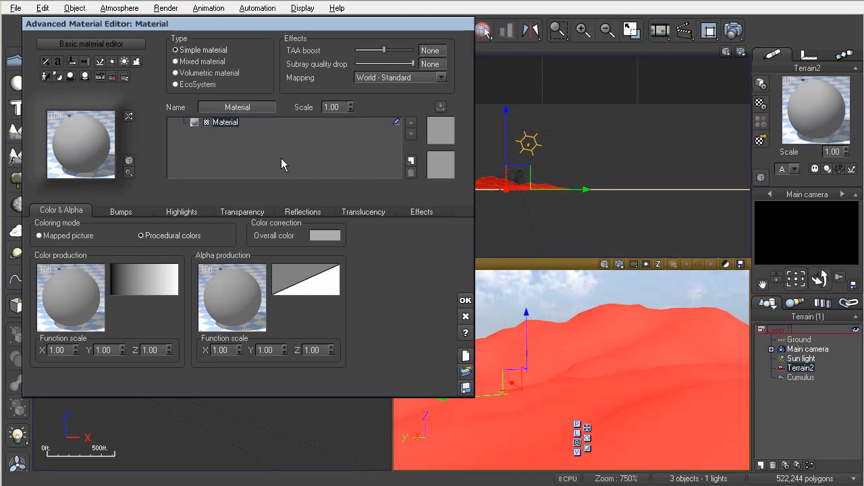
# - Add the Snow material from the Landscapes collection as a new layer in the terrain's material
pyautogui.click(411, 160)
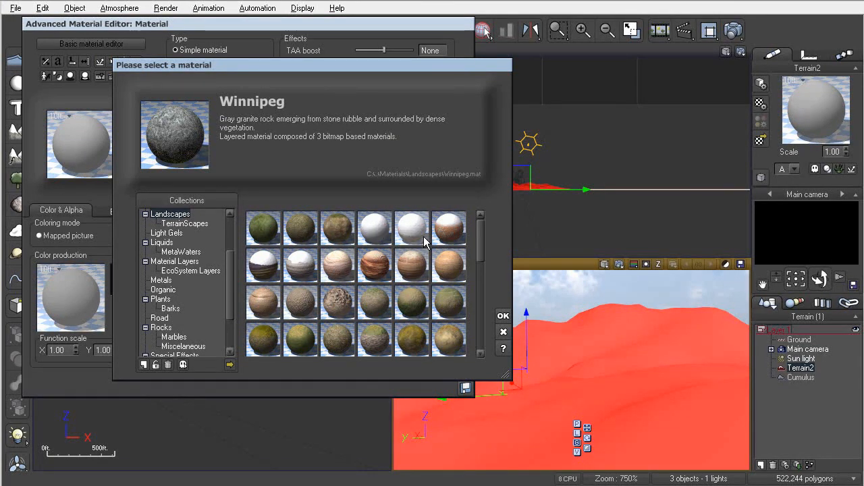
pyautogui.click(373, 228)
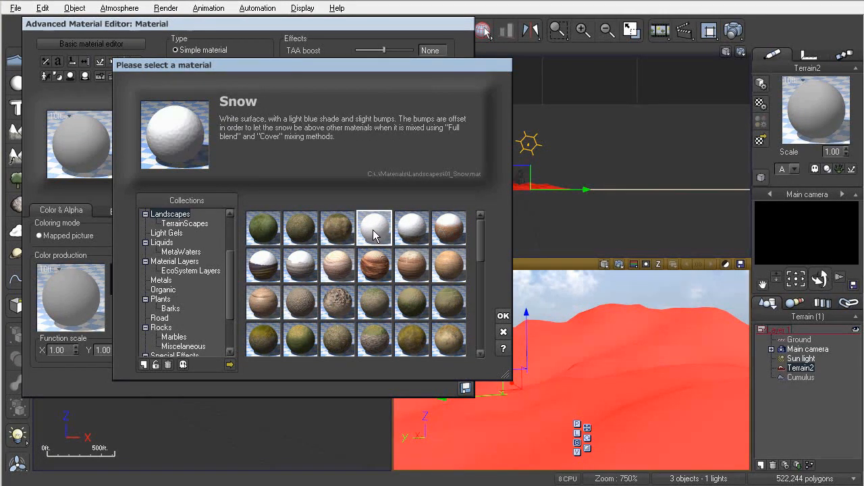
pyautogui.click(503, 316)
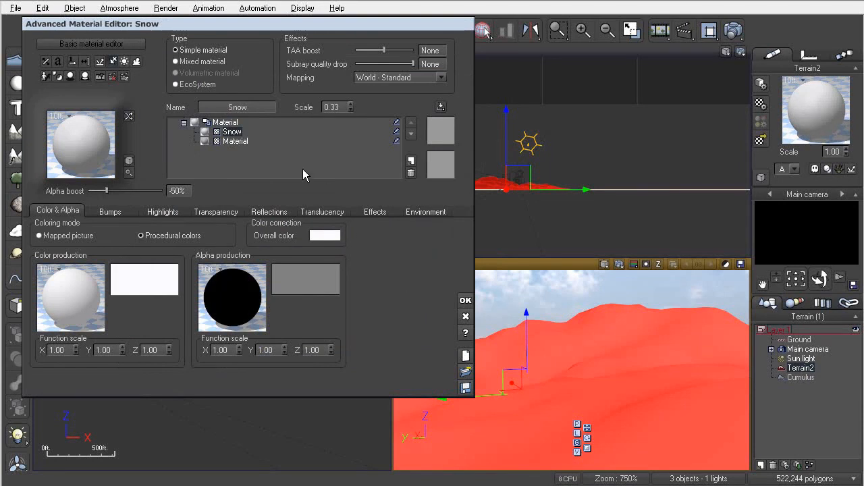
# - Inspect the mixed material and each of its layers by switching between them in the layer list
pyautogui.click(231, 140)
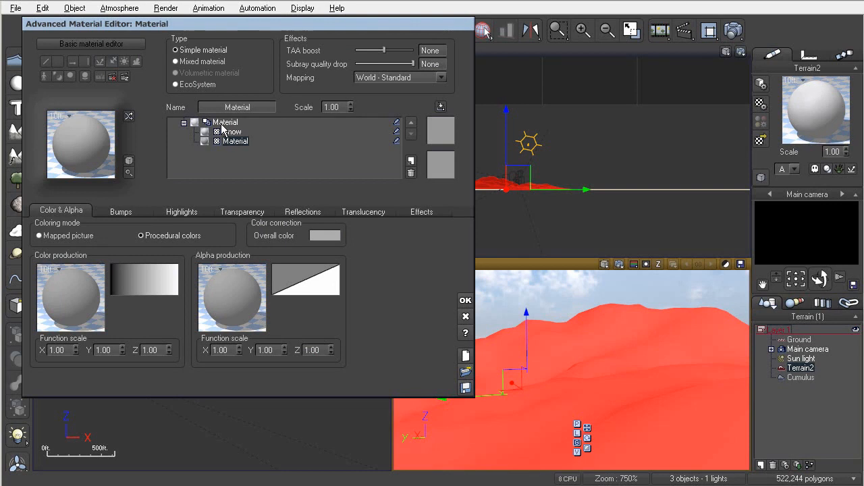
pyautogui.click(225, 123)
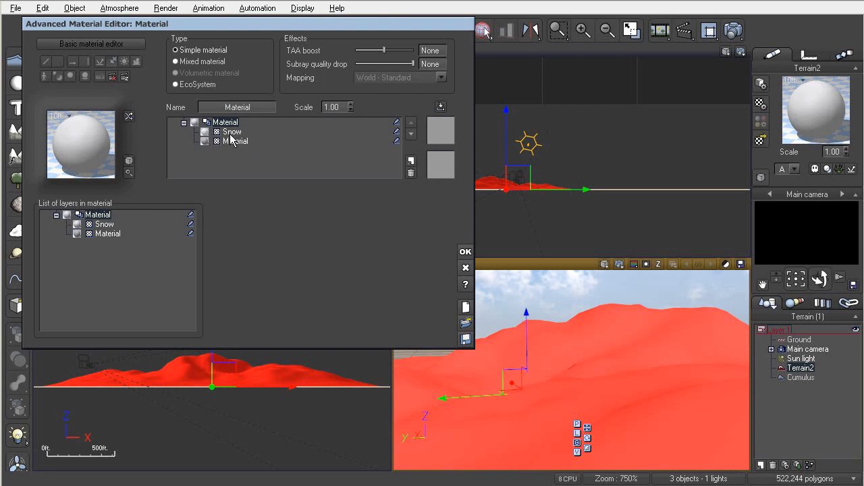
pyautogui.click(232, 133)
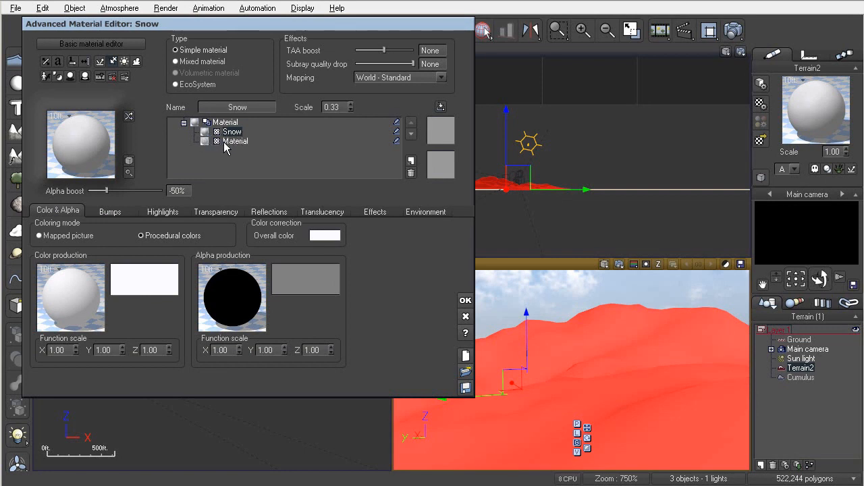
pyautogui.click(222, 142)
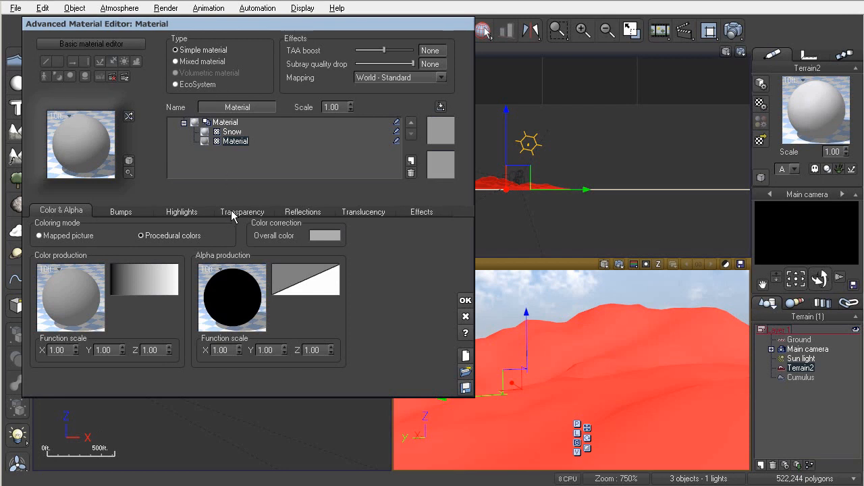
pyautogui.click(231, 133)
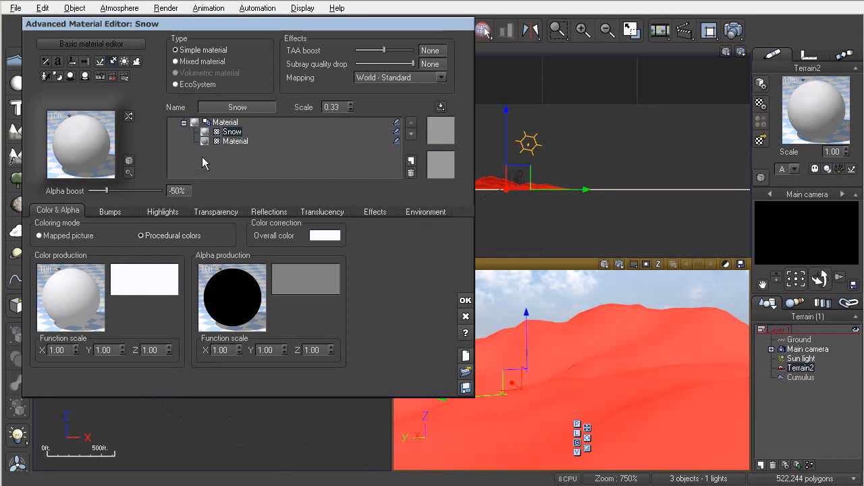
pyautogui.click(222, 123)
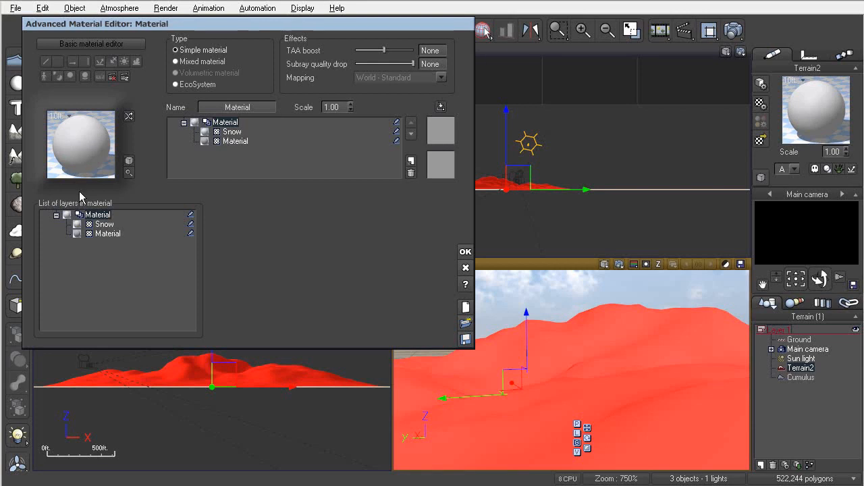
# - Set the Snow layer's alpha production to the Grainy Fractal function
pyautogui.click(232, 133)
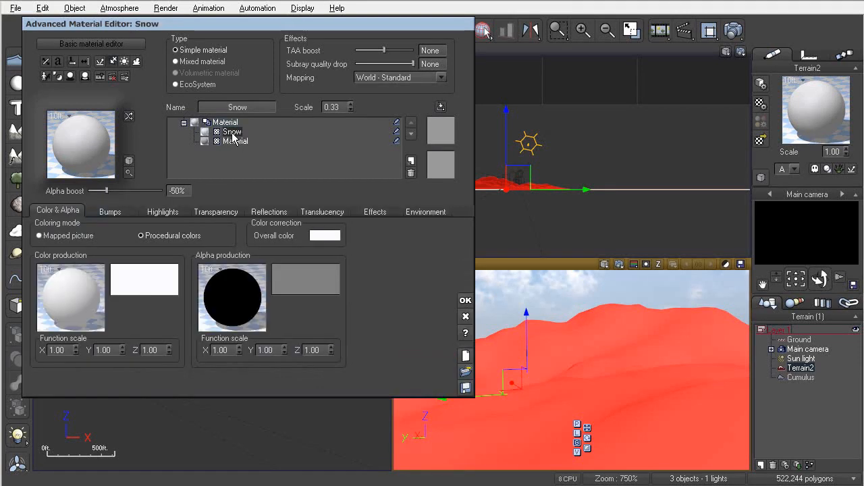
pyautogui.click(234, 282)
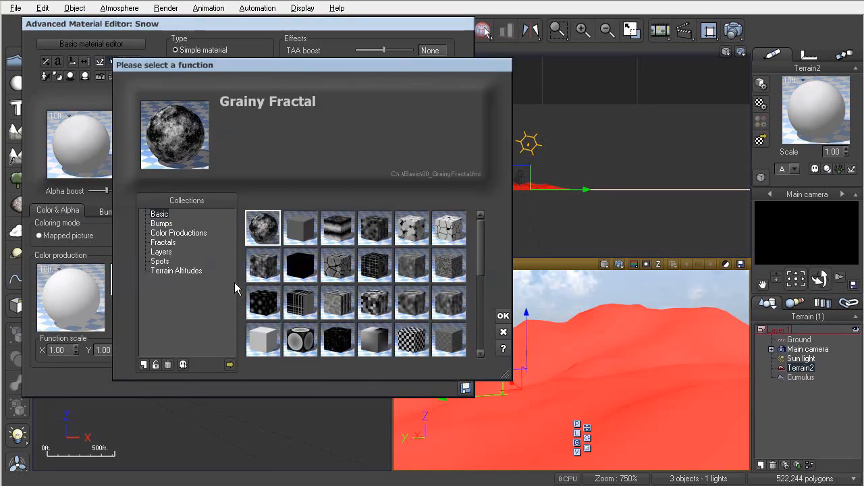
pyautogui.doubleClick(271, 228)
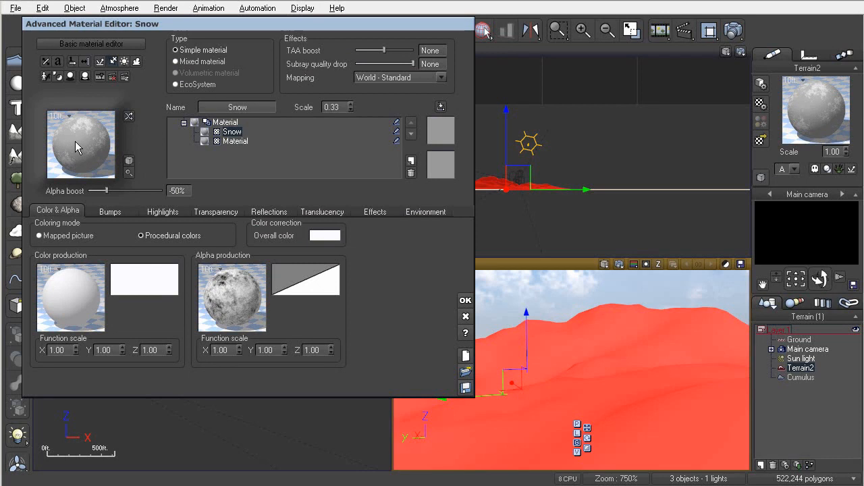
# - Replace the base Material layer by loading the Gray Mountain Rocks material into it
pyautogui.click(238, 142)
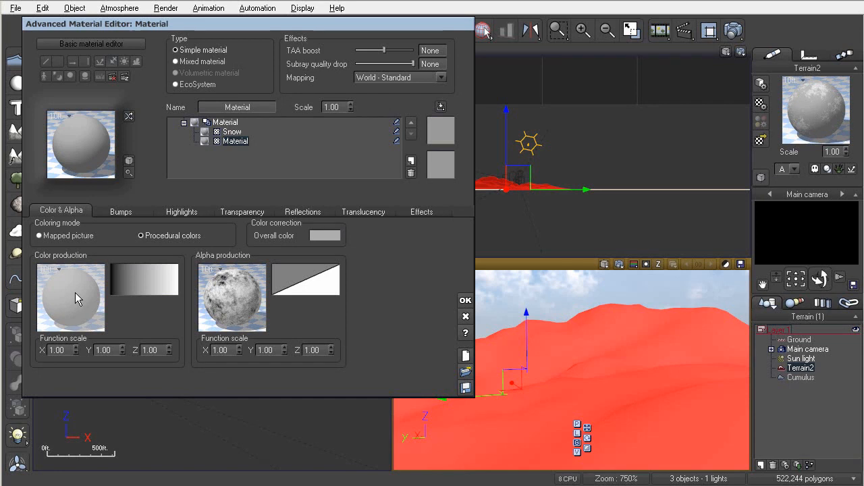
pyautogui.rightClick(236, 144)
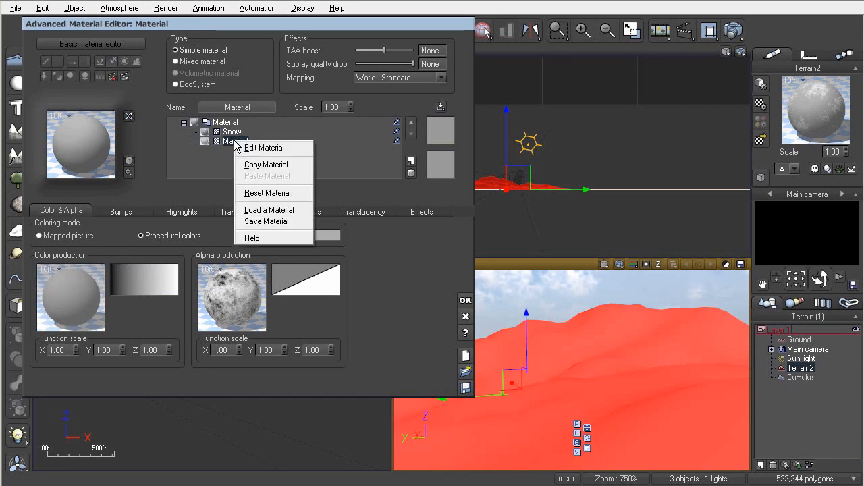
pyautogui.click(259, 210)
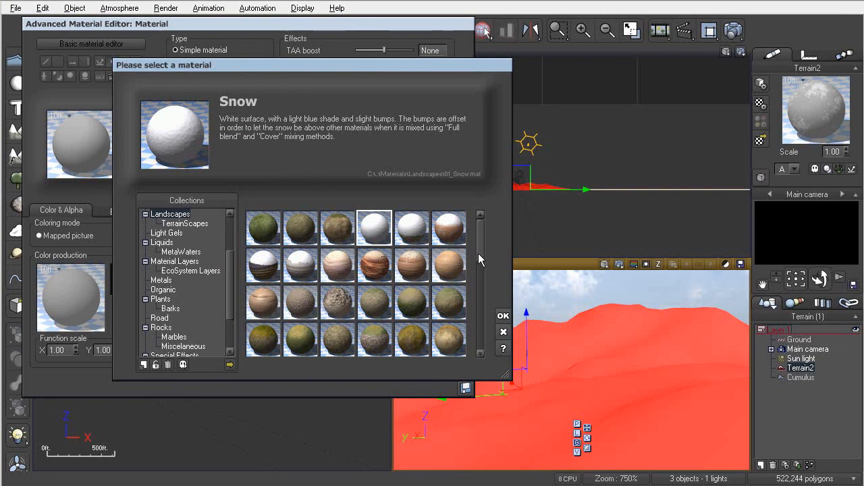
pyautogui.moveTo(479, 259); pyautogui.dragTo(475, 317)
pyautogui.click(417, 272)
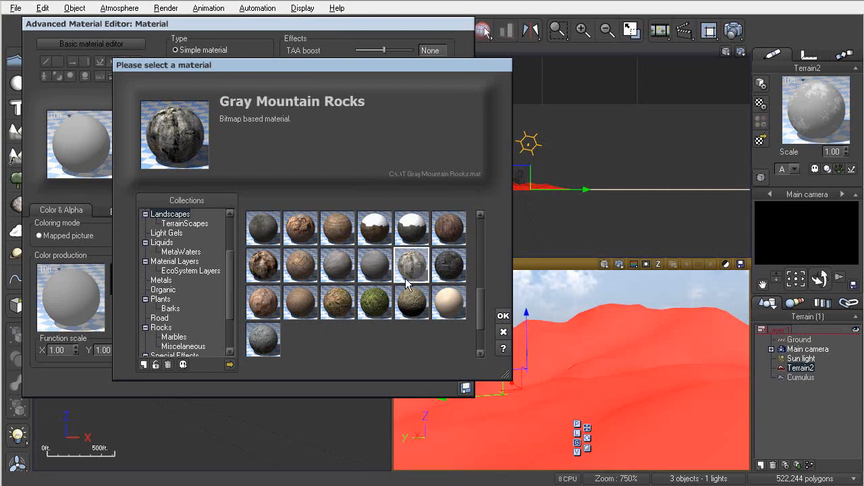
pyautogui.doubleClick(407, 268)
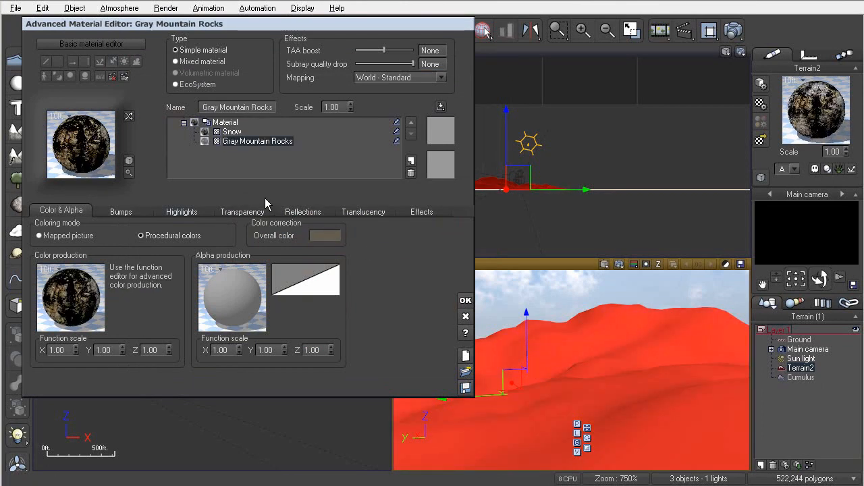
# - Set the Snow layer's alpha boost to -20%
pyautogui.click(227, 133)
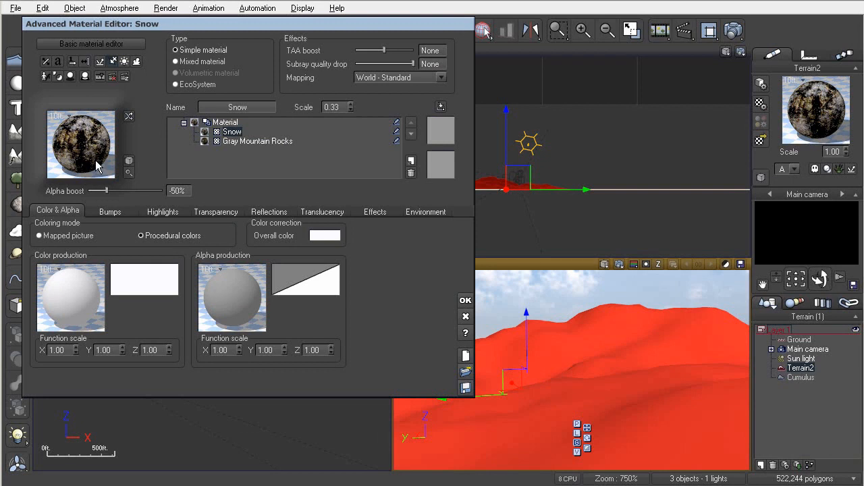
pyautogui.moveTo(107, 191); pyautogui.dragTo(123, 191)
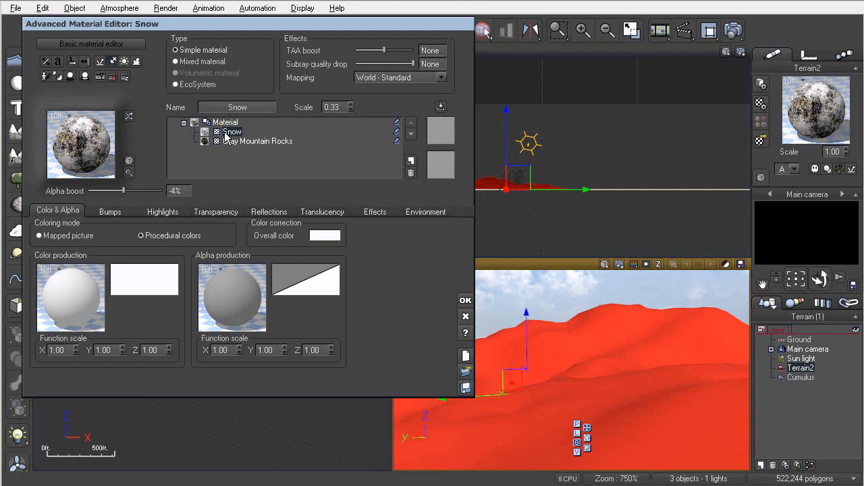
pyautogui.moveTo(124, 191)
pyautogui.mouseDown()
pyautogui.moveTo(105, 191)
pyautogui.moveTo(123, 192)
pyautogui.mouseUp()
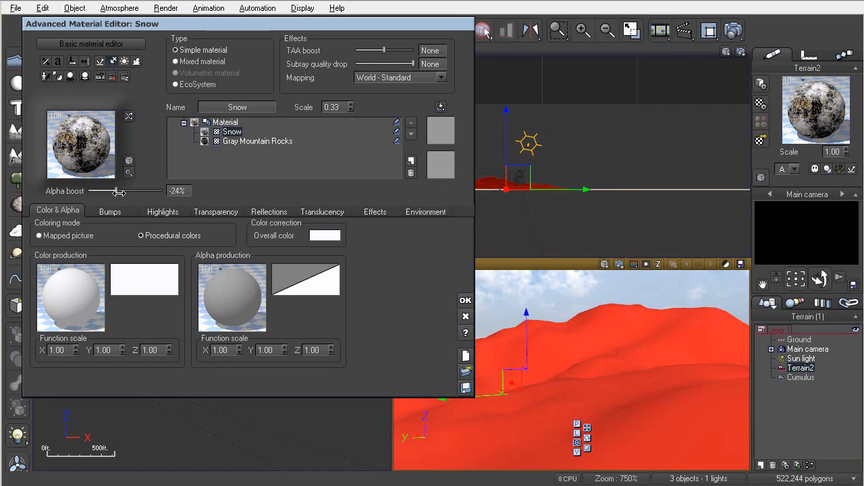
pyautogui.click(168, 189)
pyautogui.write('-20')
pyautogui.press('Return')
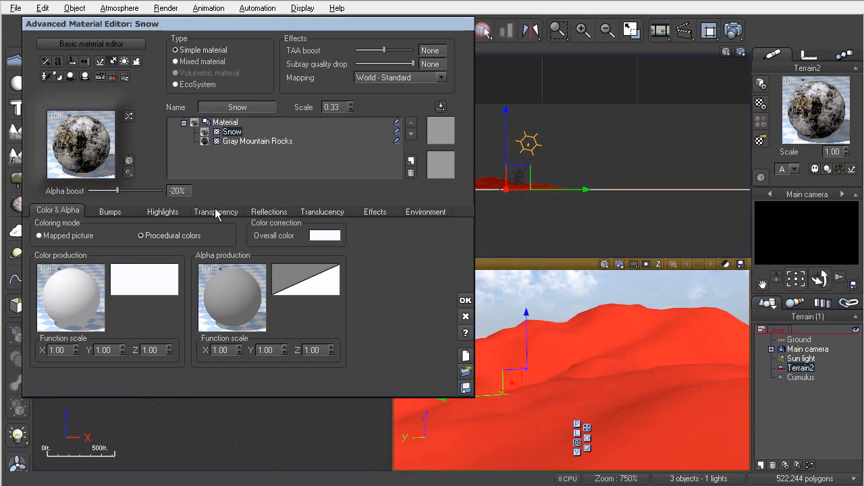
# - Apply the material and render a preview of the main camera view
pyautogui.click(465, 300)
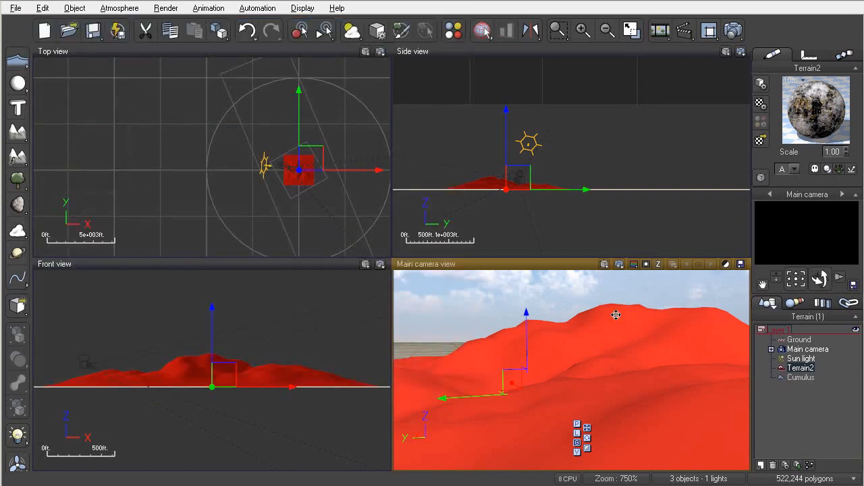
pyautogui.click(619, 264)
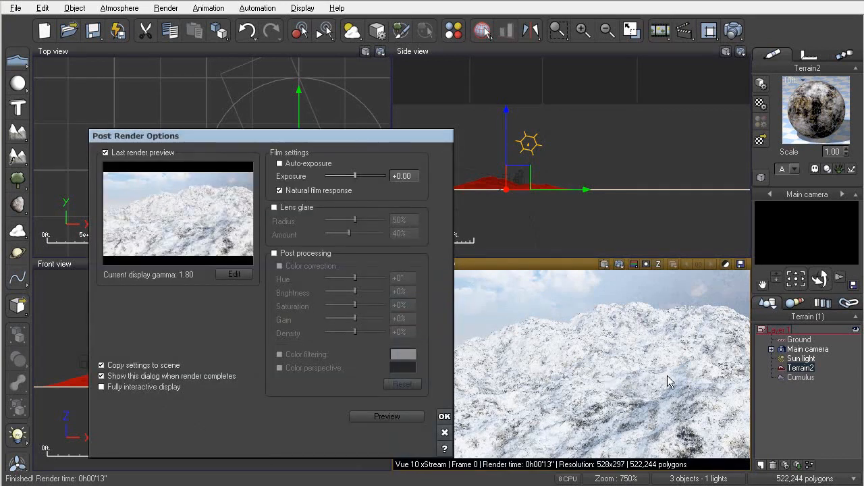
pyautogui.click(444, 416)
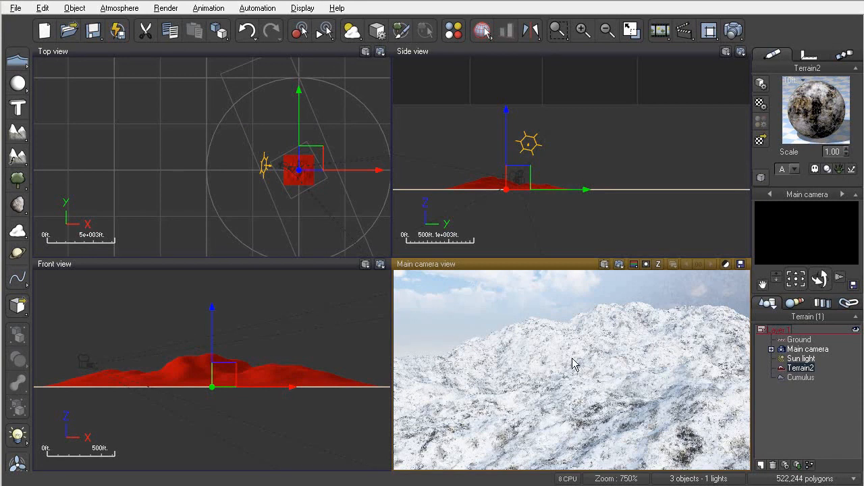
# - Reopen the terrain material and set the Snow layer's bump production to the Grainy Fractal function
pyautogui.click(760, 104)
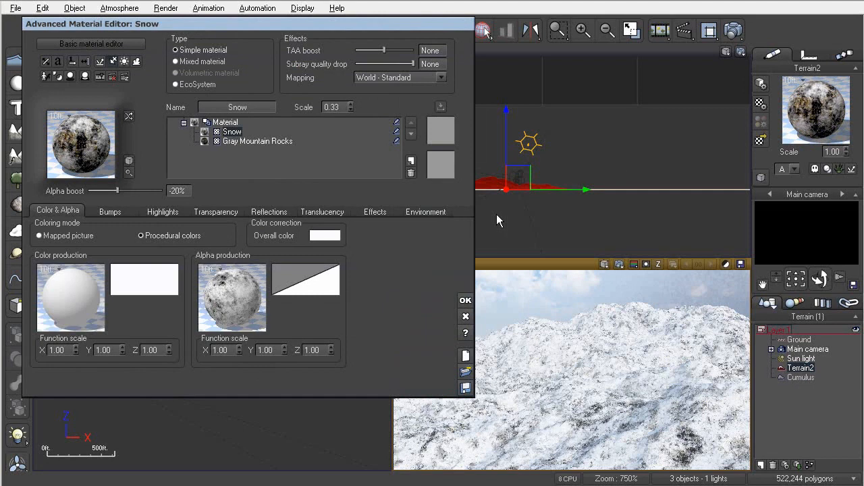
pyautogui.click(110, 212)
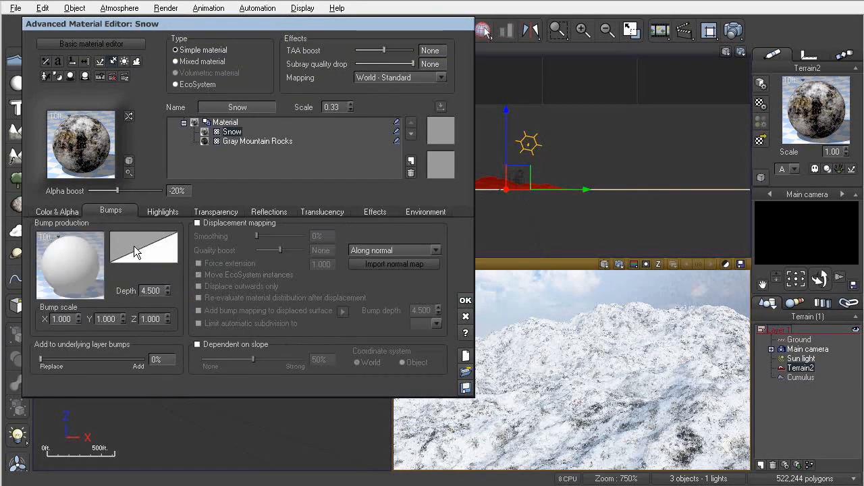
pyautogui.click(69, 266)
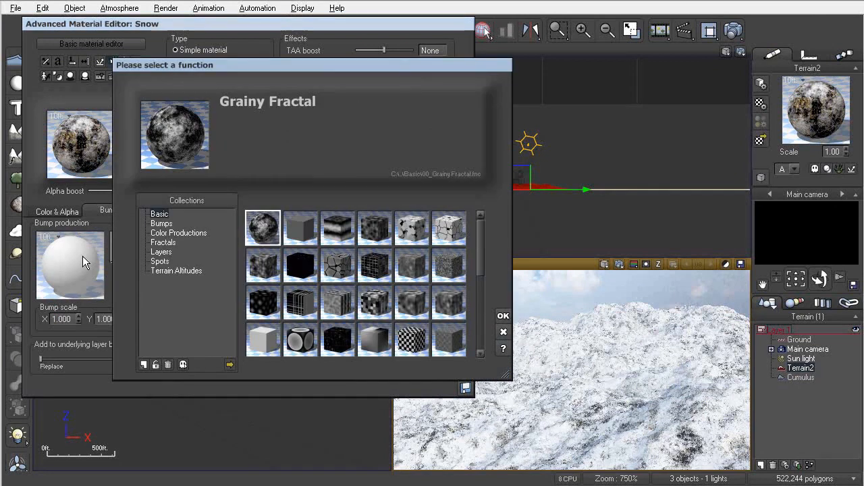
pyautogui.doubleClick(263, 230)
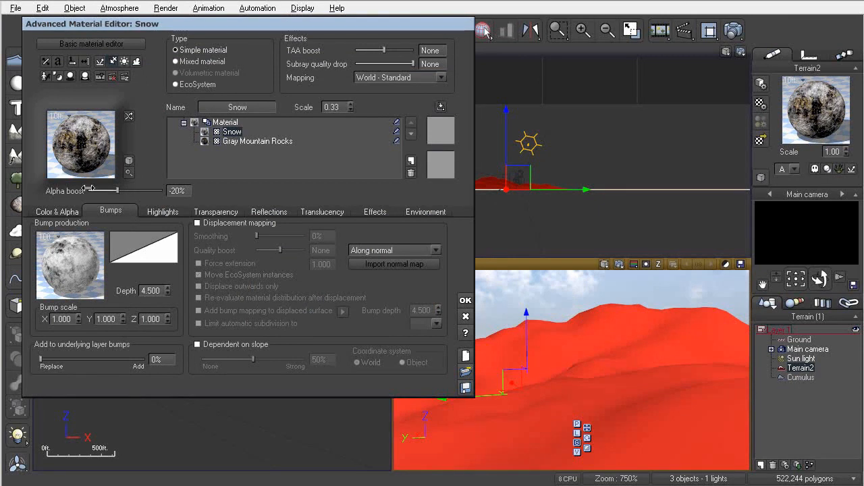
# - Set the Snow layer's highlight global intensity to 53% and highlight global size to 20%
pyautogui.click(169, 213)
pyautogui.moveTo(60, 270); pyautogui.dragTo(90, 270)
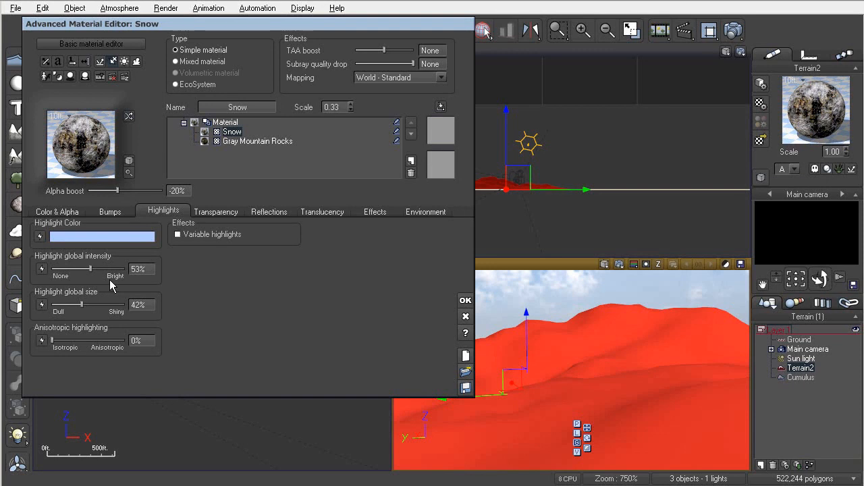
pyautogui.moveTo(79, 301); pyautogui.dragTo(65, 304)
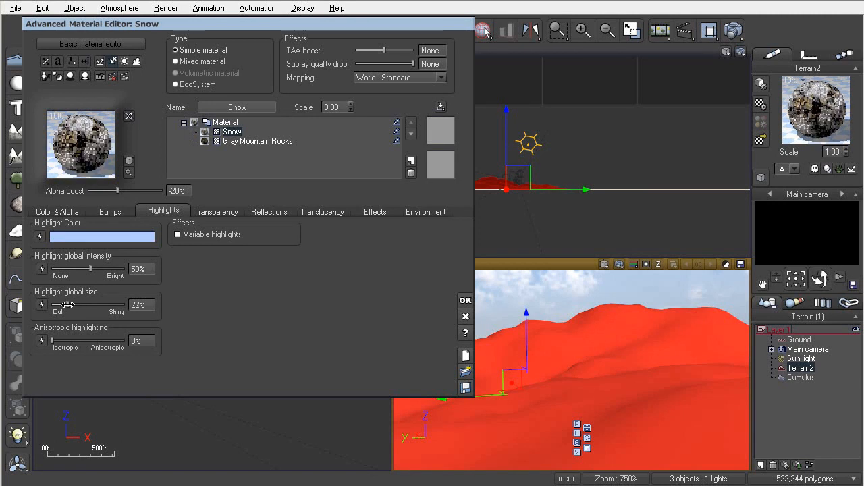
pyautogui.click(140, 305)
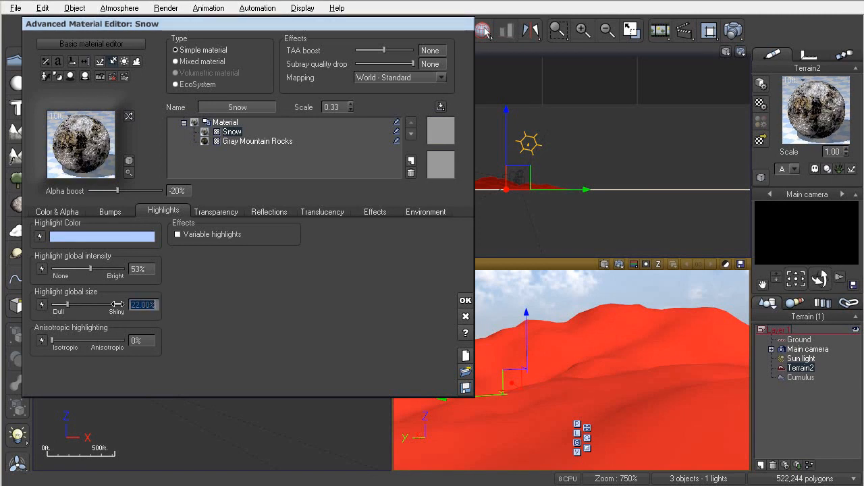
pyautogui.write('20')
pyautogui.press('Return')
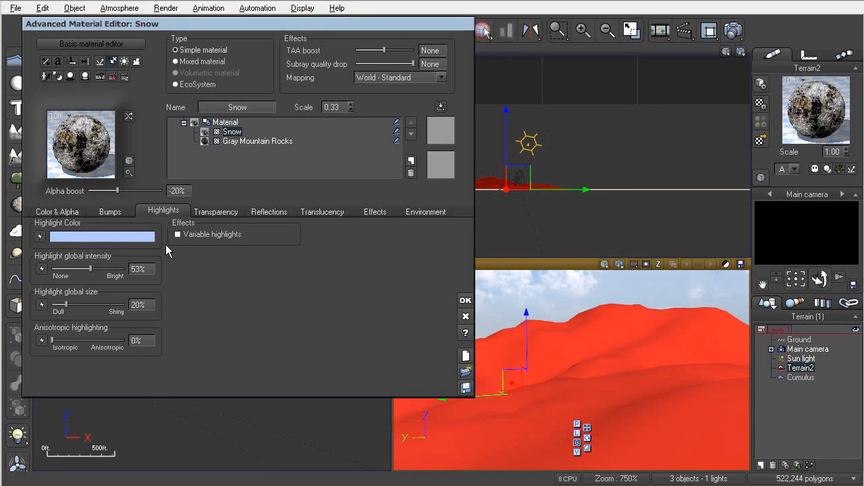
# - Review the Snow layer's transparency, reflection, translucency and effects settings
pyautogui.click(213, 213)
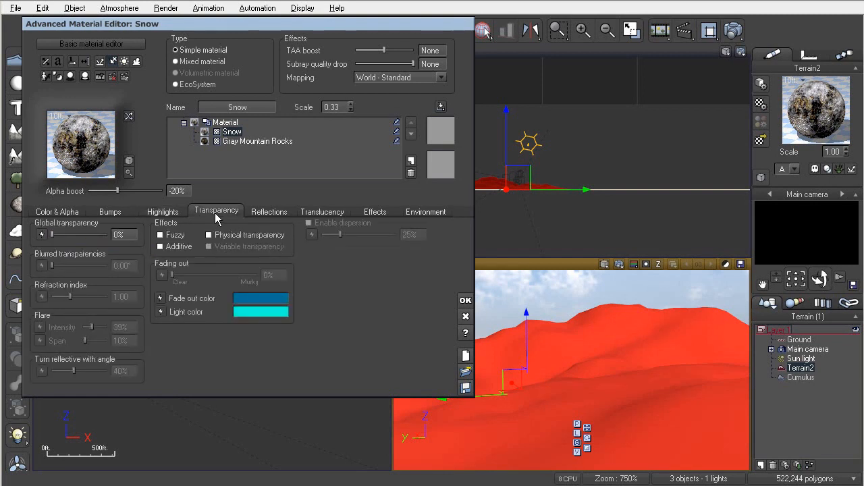
pyautogui.click(264, 213)
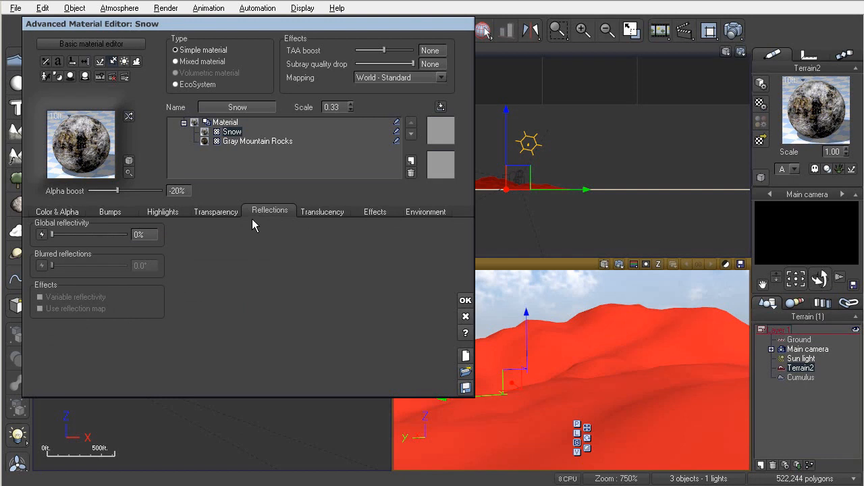
pyautogui.click(312, 212)
pyautogui.click(378, 211)
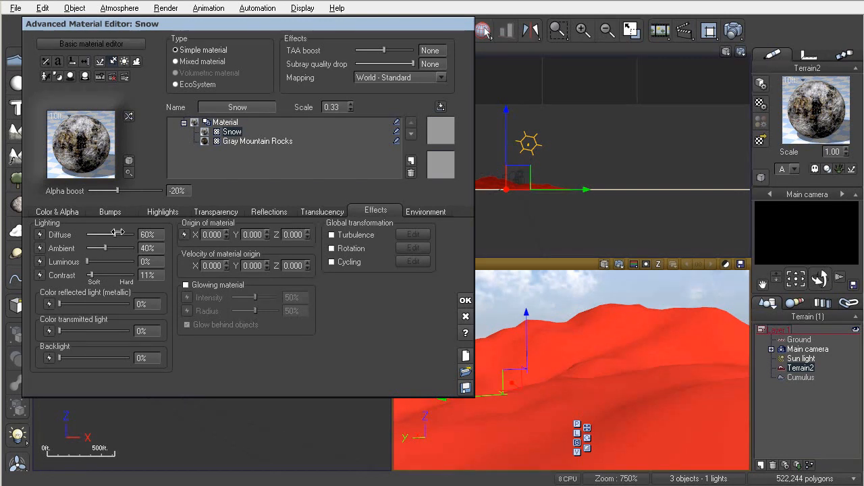
# - Open the Snow layer's environment settings and set the altitude range minimum to 0
pyautogui.click(422, 212)
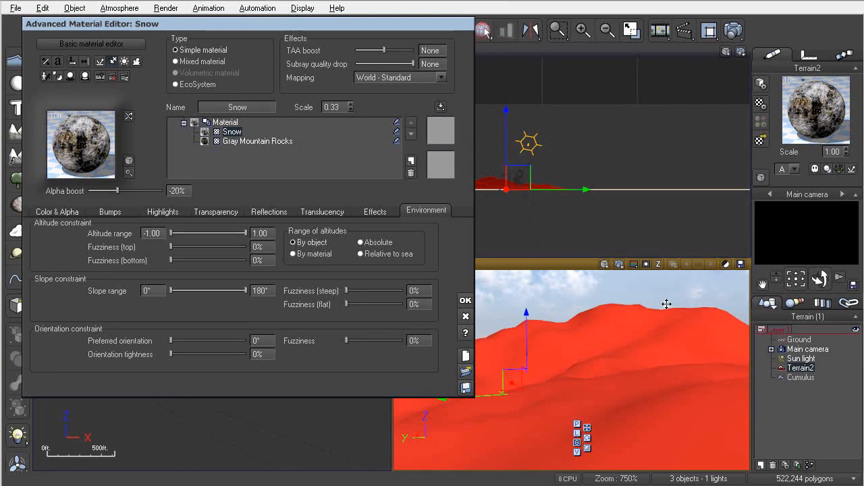
pyautogui.moveTo(174, 235); pyautogui.dragTo(212, 234)
pyautogui.moveTo(160, 235); pyautogui.dragTo(130, 227)
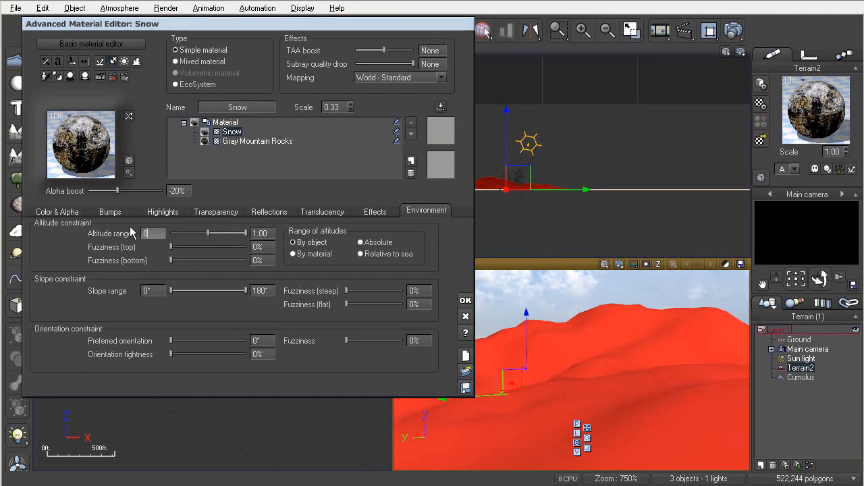
pyautogui.write('0')
pyautogui.press('Return')
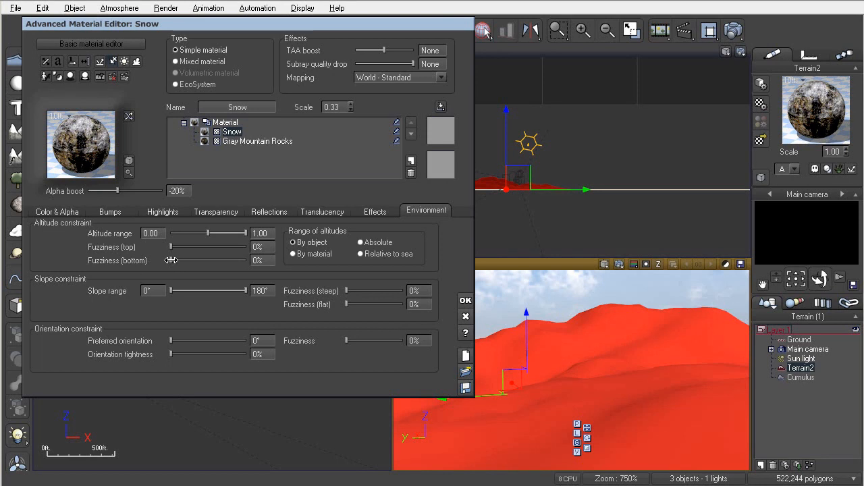
# - Set the Snow layer's bottom altitude fuzziness to 20%
pyautogui.moveTo(176, 261); pyautogui.dragTo(184, 261)
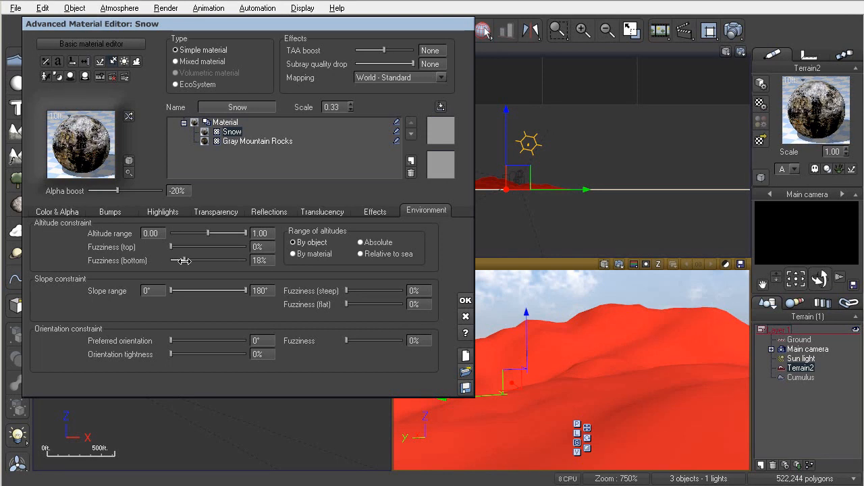
pyautogui.click(261, 261)
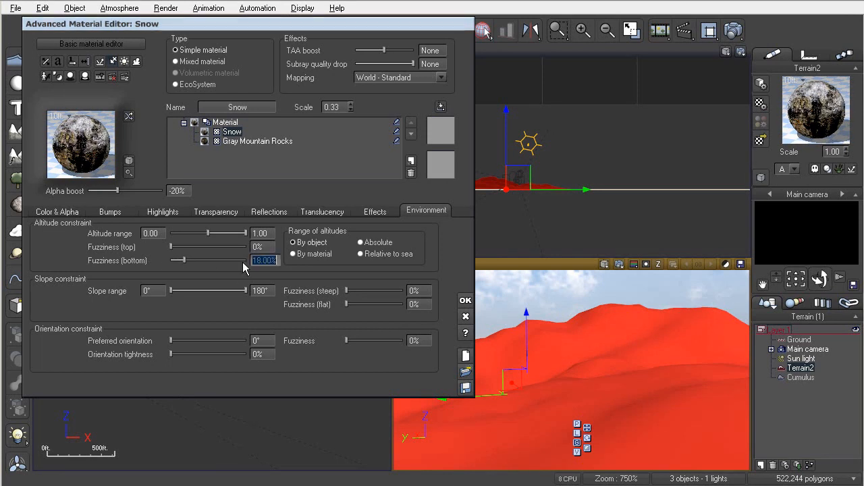
pyautogui.write('20')
pyautogui.press('Return')
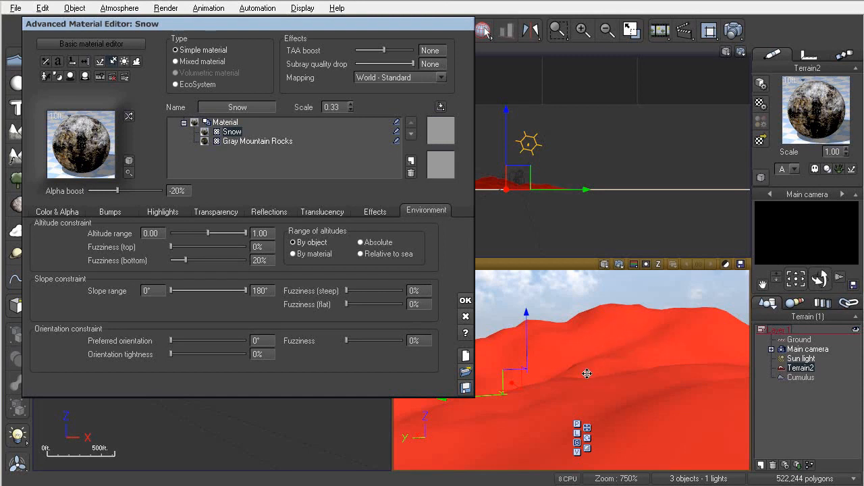
# - Limit the Snow layer's slope range to about 0–71° with steep fuzziness around 13%
pyautogui.moveTo(244, 291); pyautogui.dragTo(189, 291)
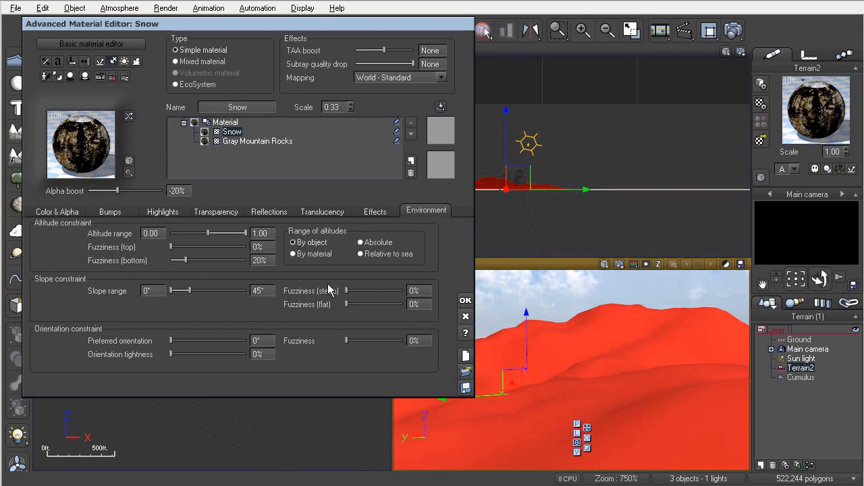
pyautogui.moveTo(347, 290); pyautogui.dragTo(350, 290)
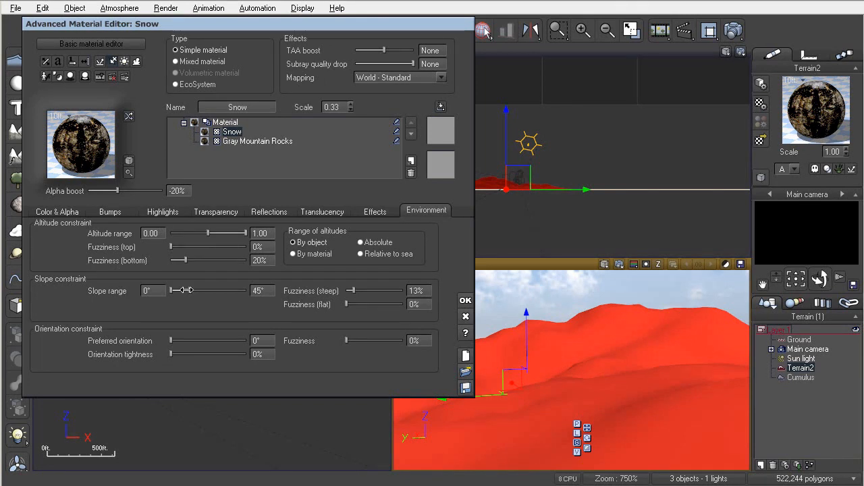
pyautogui.moveTo(185, 291); pyautogui.dragTo(201, 291)
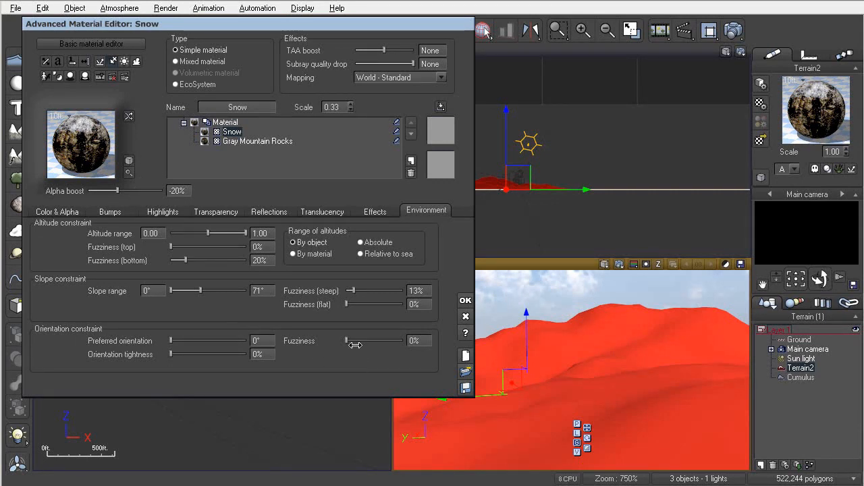
# - Confirm the material and render a preview of the main camera view
pyautogui.click(465, 301)
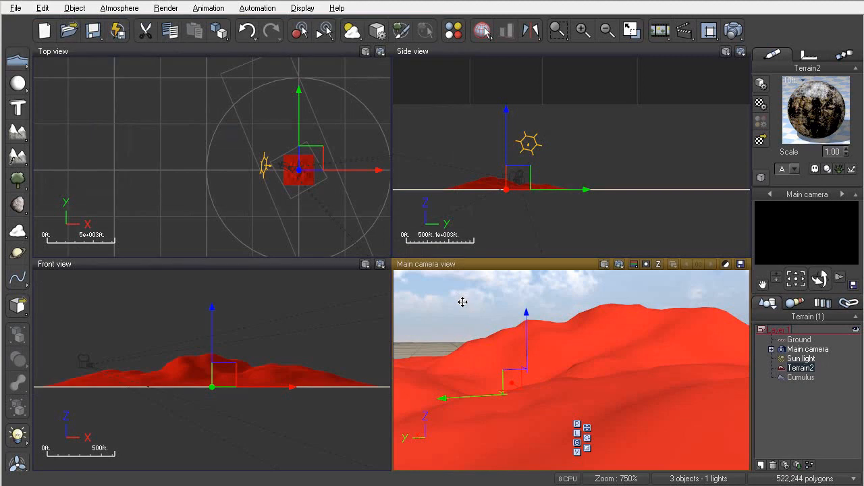
pyautogui.click(619, 264)
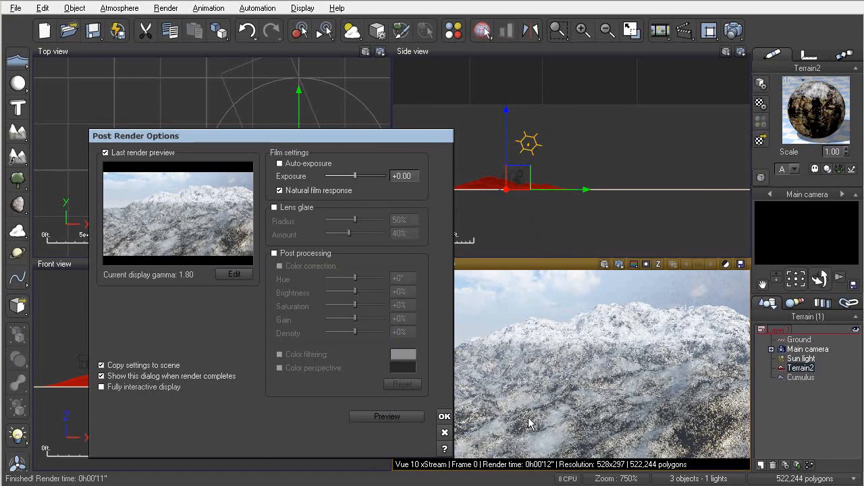
pyautogui.click(444, 416)
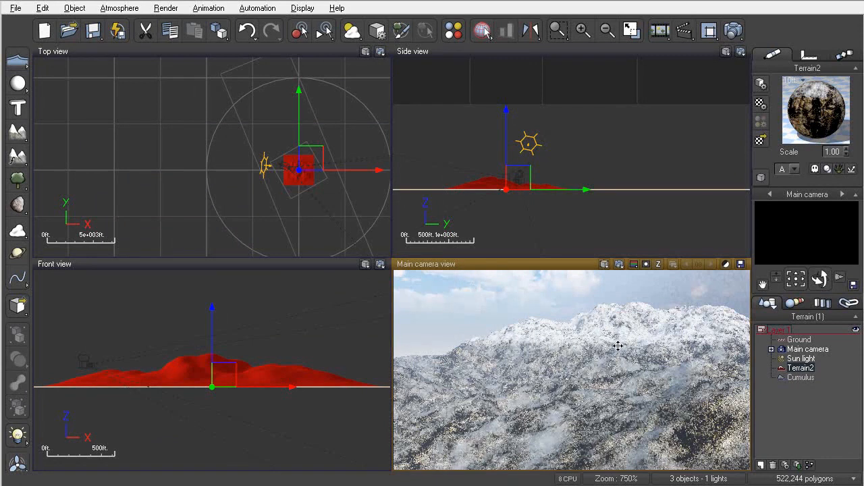
# - Reopen the terrain material, highlight the Snow layer's coverage, and render another preview
pyautogui.click(759, 106)
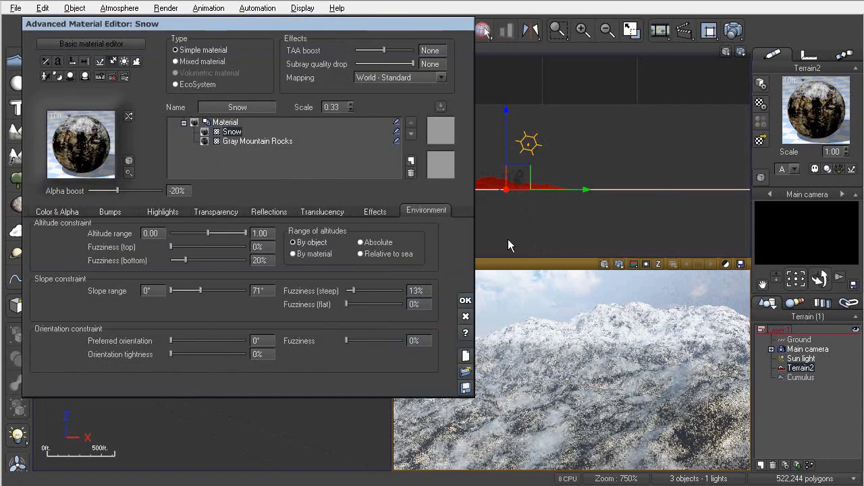
pyautogui.click(395, 132)
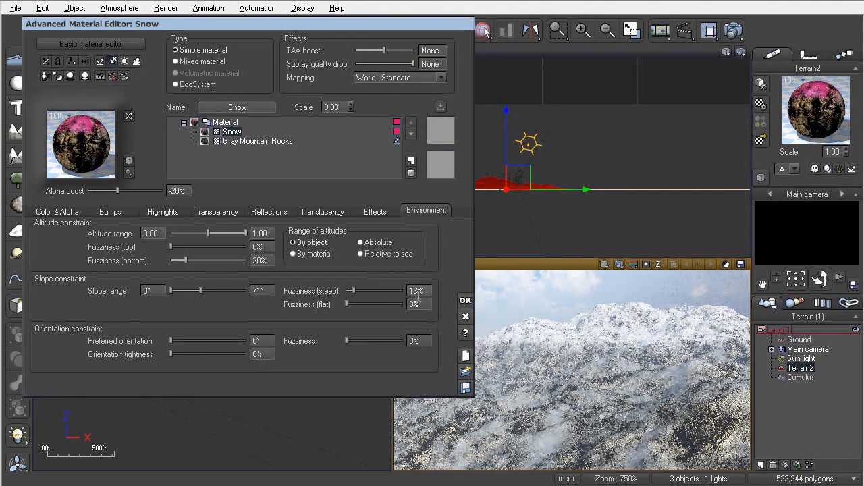
pyautogui.click(465, 300)
pyautogui.click(620, 265)
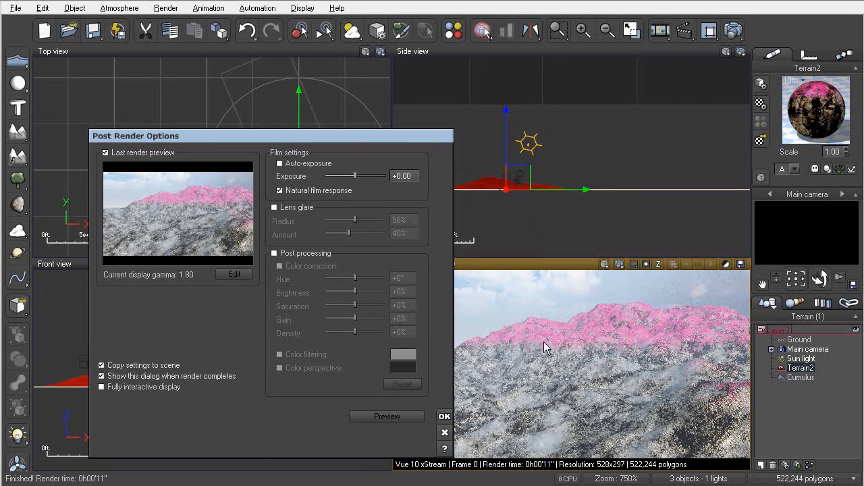
pyautogui.click(445, 417)
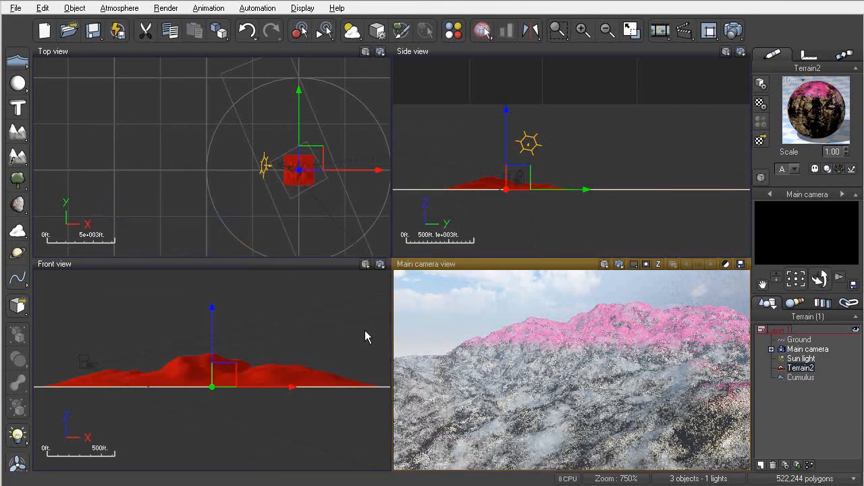
# - Reopen the material and set the Snow layer's bottom altitude fuzziness to about 63%
pyautogui.click(758, 105)
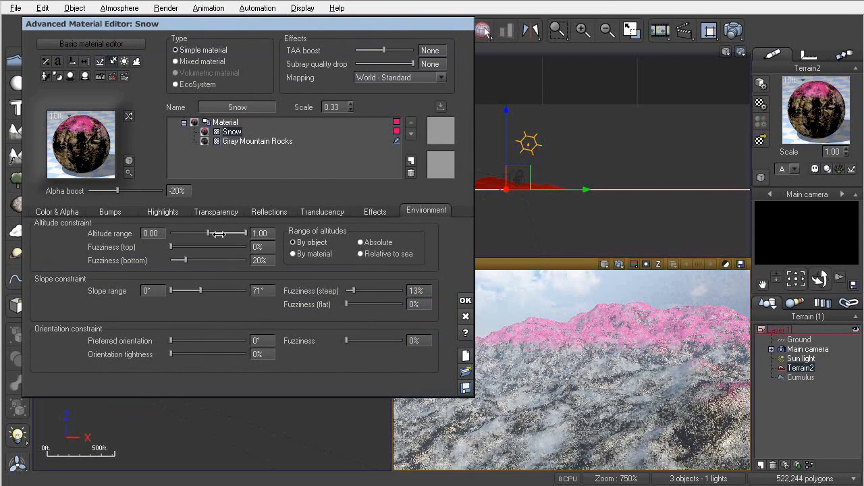
pyautogui.click(67, 212)
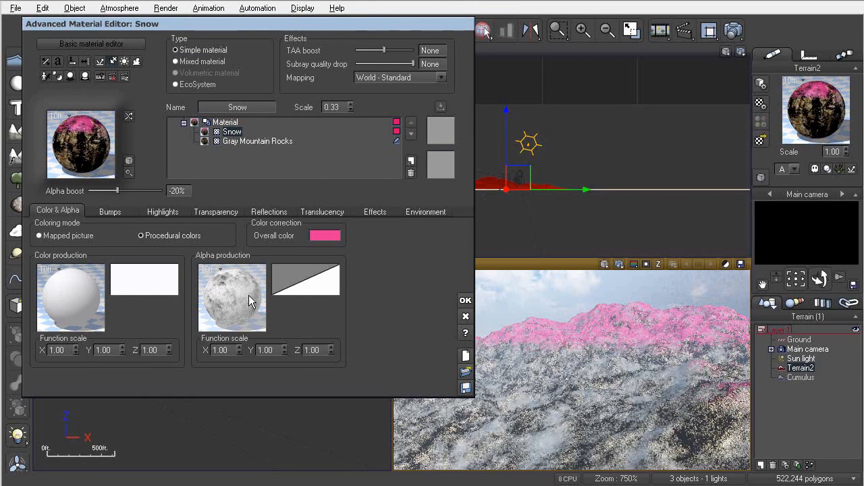
pyautogui.click(110, 210)
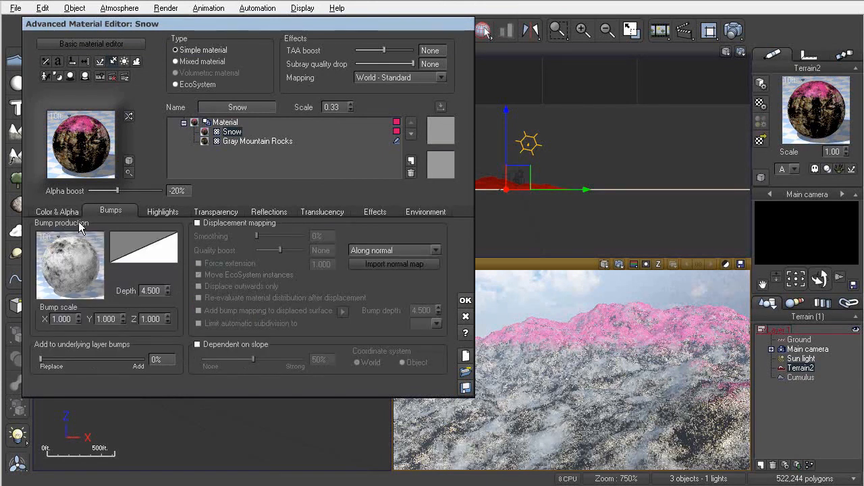
pyautogui.click(58, 211)
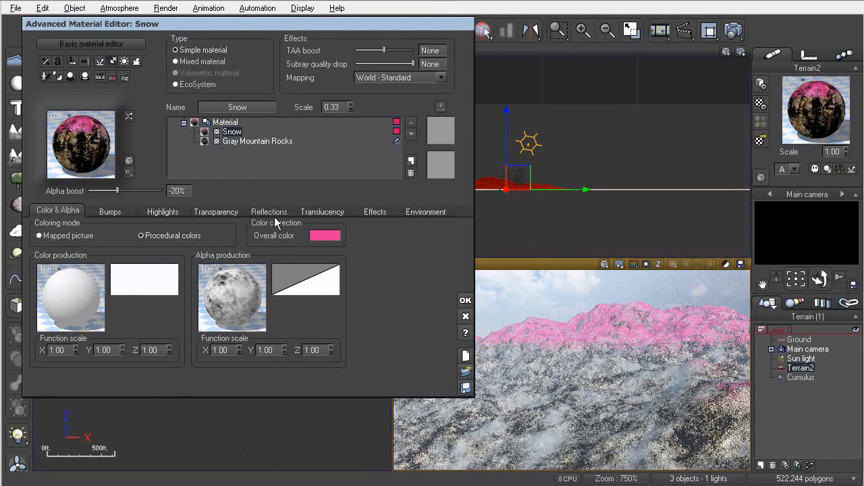
pyautogui.click(425, 213)
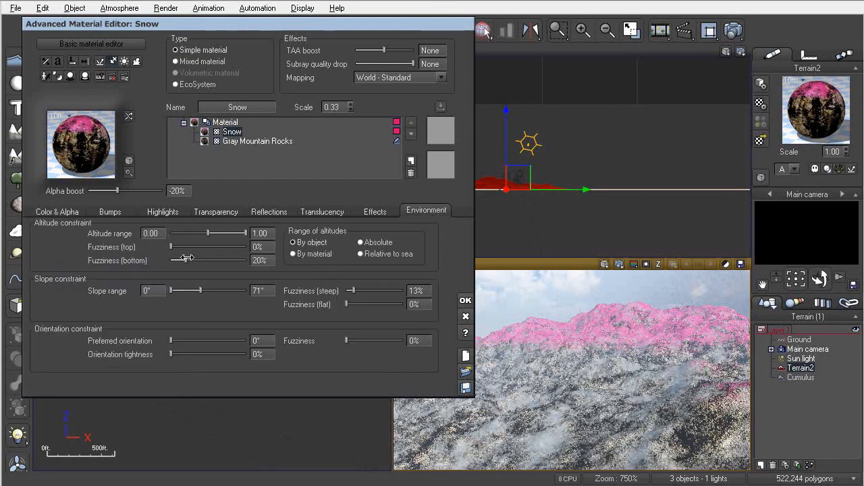
pyautogui.moveTo(184, 260); pyautogui.dragTo(218, 261)
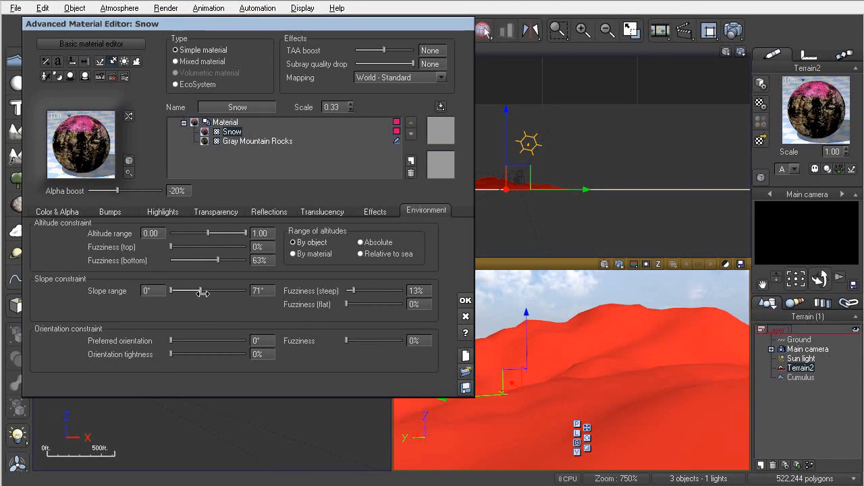
# - Set the Snow layer's slope range maximum to 80°
pyautogui.click(262, 291)
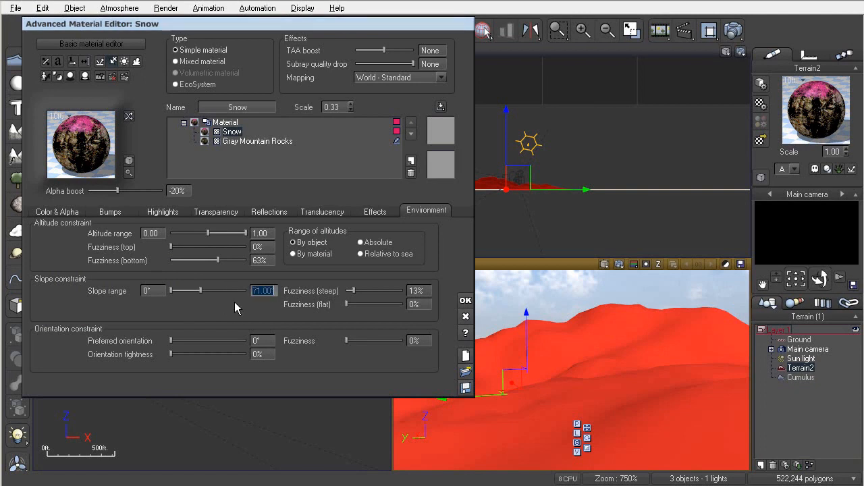
pyautogui.write('80')
pyautogui.press('Return')
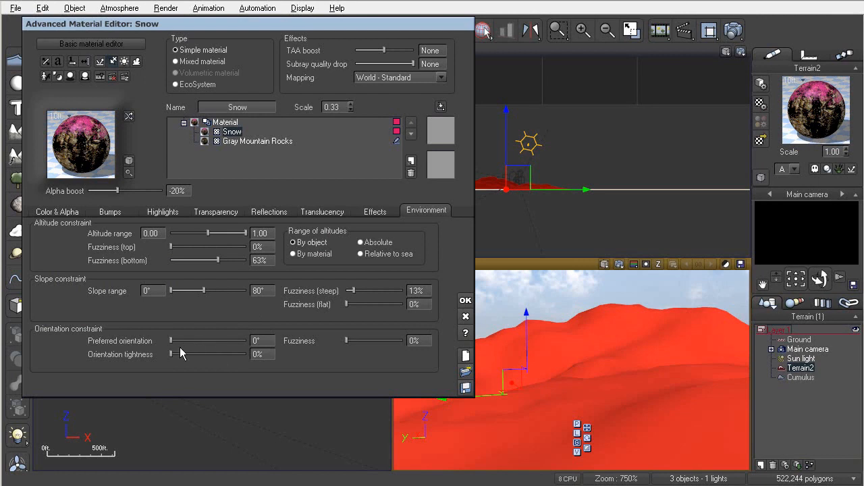
# - Set the Snow layer's preferred orientation to 45° and orientation fuzziness to about 25%
pyautogui.moveTo(170, 342)
pyautogui.mouseDown()
pyautogui.moveTo(192, 342)
pyautogui.moveTo(184, 342)
pyautogui.mouseUp()
pyautogui.moveTo(274, 341); pyautogui.dragTo(231, 340)
pyautogui.write('4')
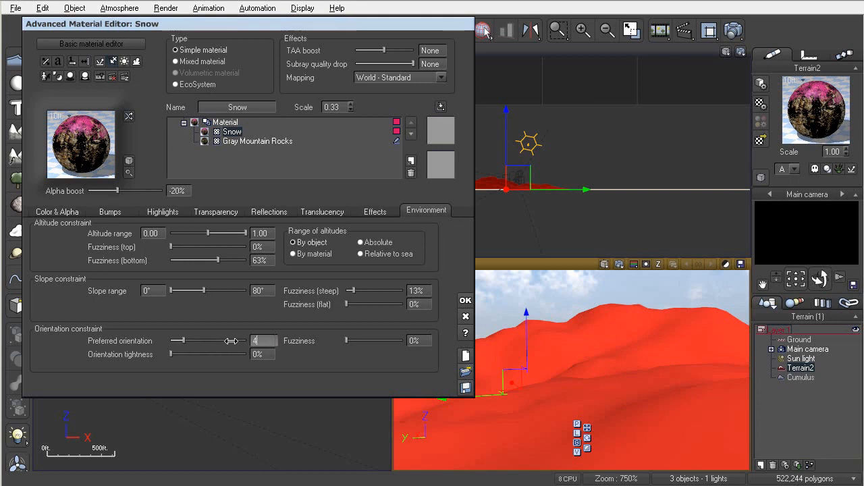
pyautogui.write('5')
pyautogui.press('Return')
pyautogui.moveTo(355, 340); pyautogui.dragTo(366, 341)
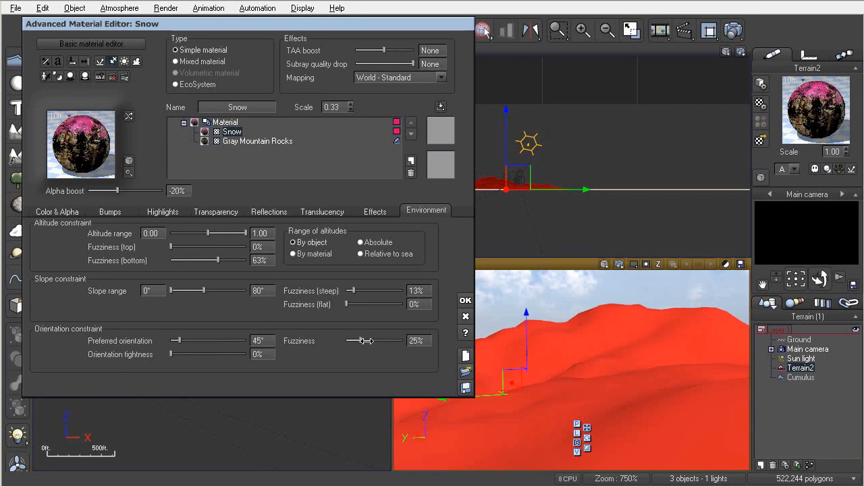
# - Confirm the material, close the render preview, and reopen the material to turn off the Snow layer highlight
pyautogui.click(463, 301)
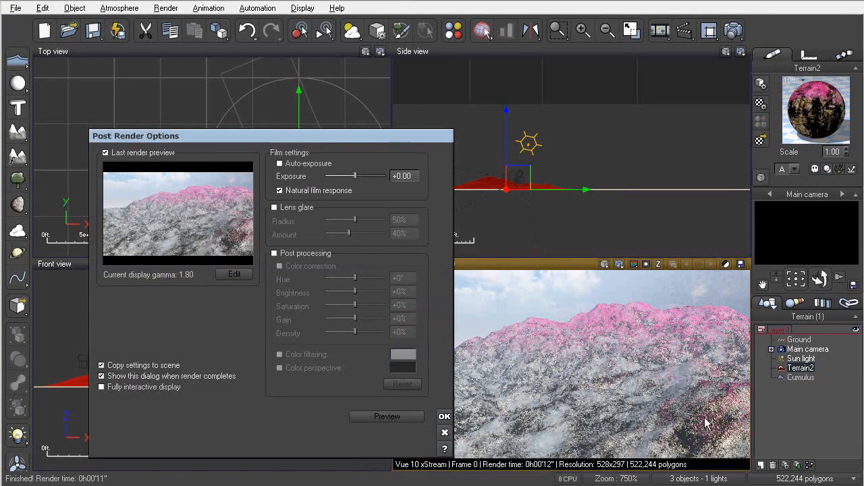
pyautogui.click(444, 415)
pyautogui.click(755, 120)
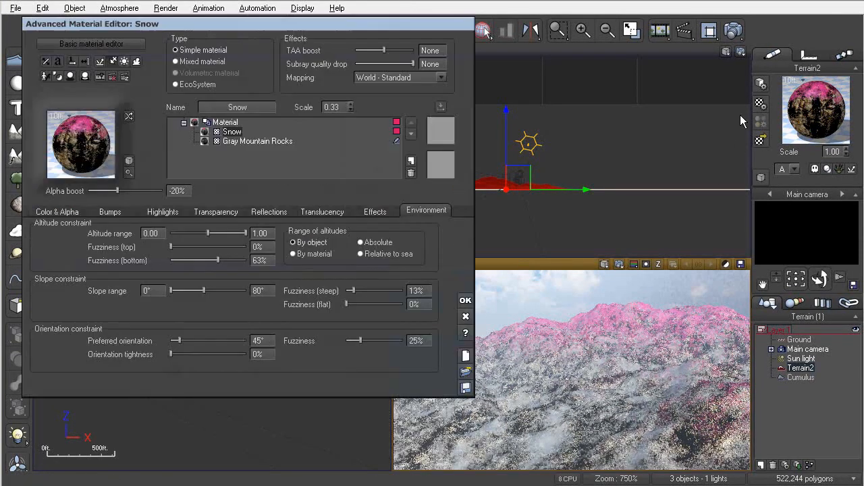
pyautogui.click(396, 131)
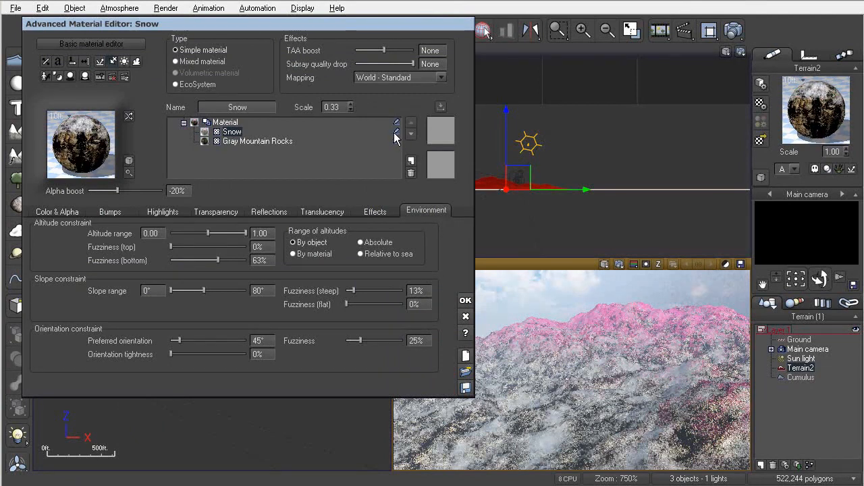
# - Move the Snow layer below Gray Mountain Rocks and then back on top
pyautogui.click(395, 139)
pyautogui.click(410, 141)
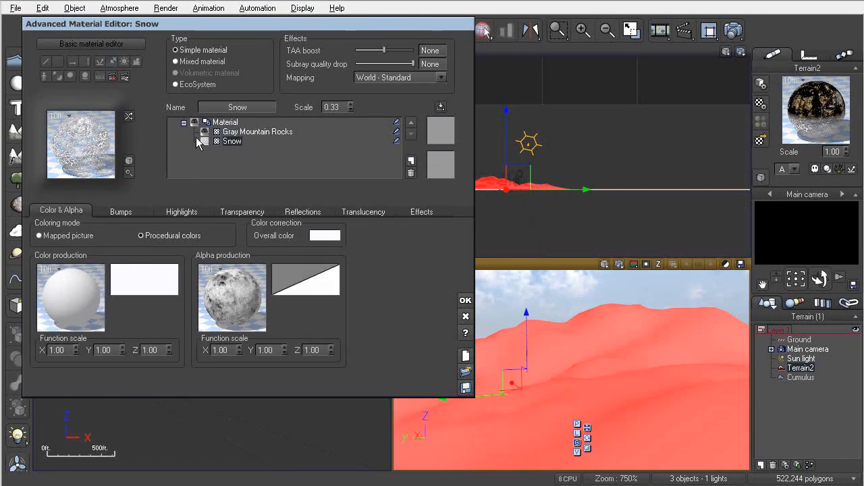
pyautogui.click(238, 132)
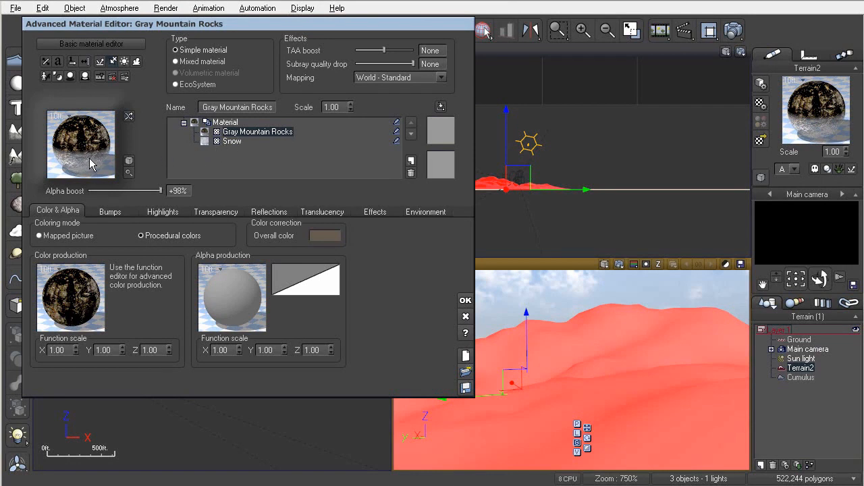
pyautogui.click(233, 141)
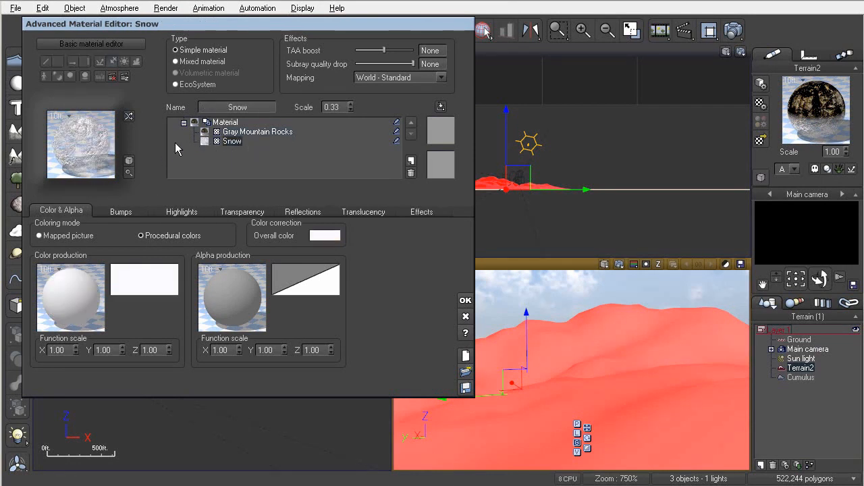
pyautogui.click(412, 123)
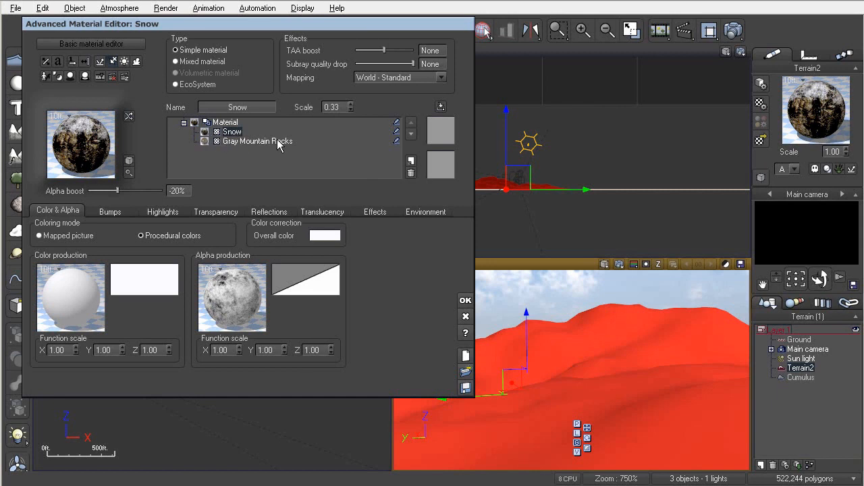
# - Add a Grass layer between the Snow and Gray Mountain Rocks layers
pyautogui.click(225, 143)
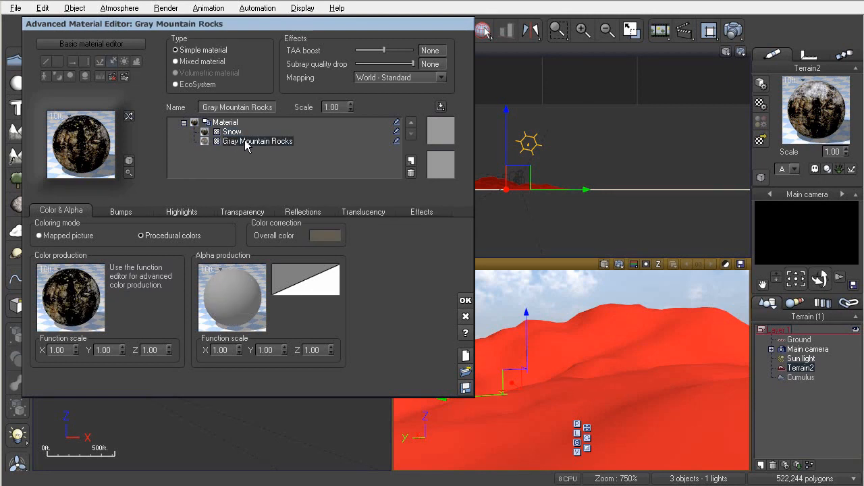
pyautogui.click(411, 161)
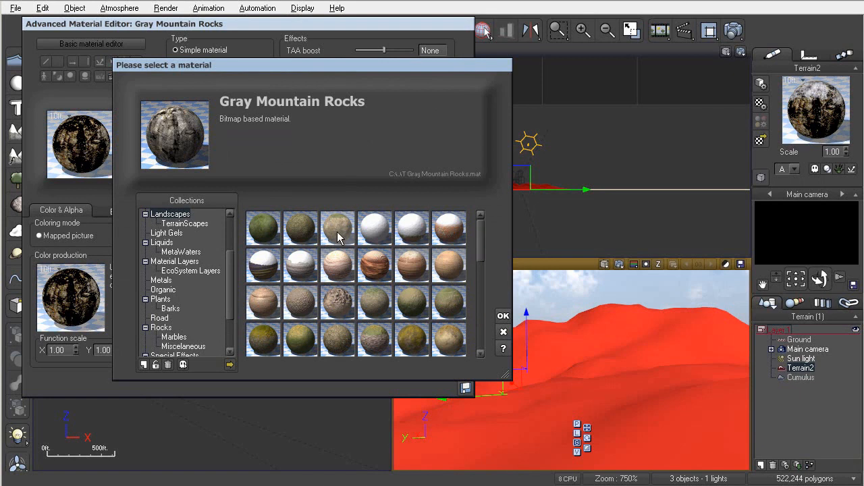
pyautogui.doubleClick(266, 227)
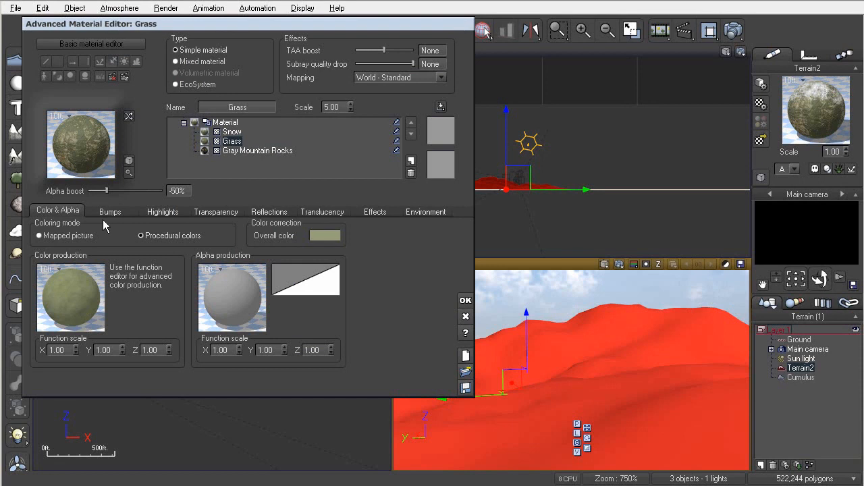
# - Change the Grass layer's alpha production function and set its alpha boost to -22%
pyautogui.click(226, 292)
pyautogui.doubleClick(267, 231)
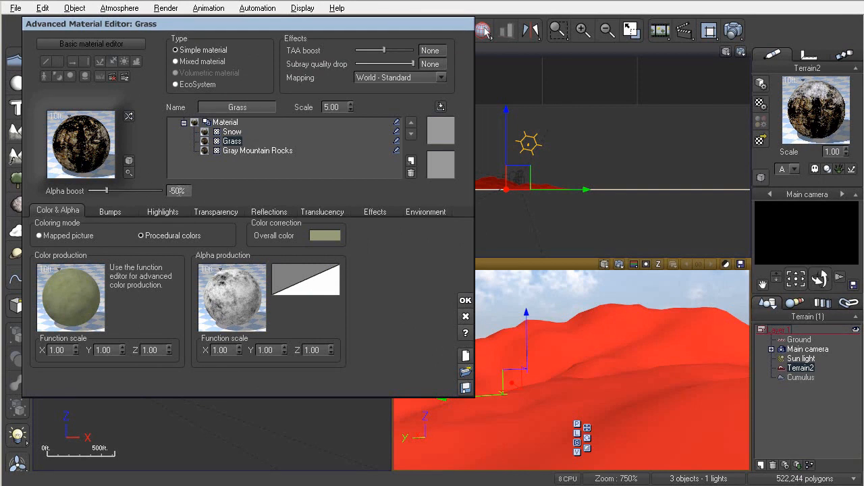
pyautogui.moveTo(106, 191); pyautogui.dragTo(120, 191)
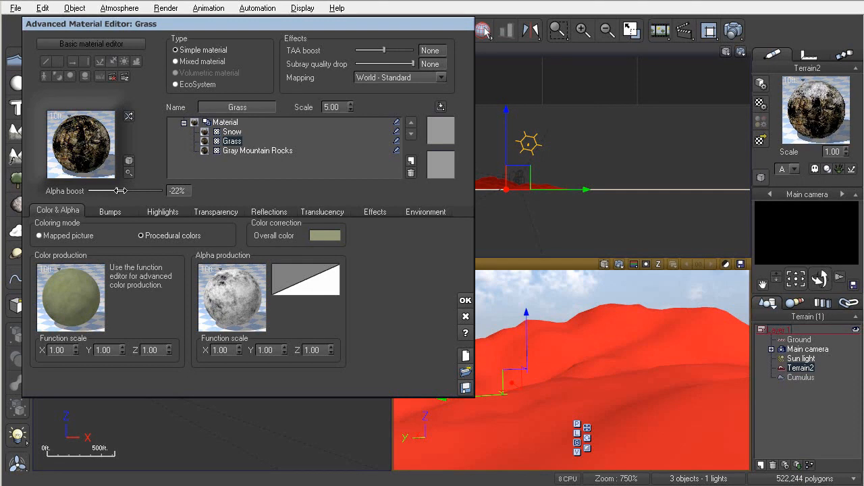
# - Confirm the material and render a preview of the main camera view
pyautogui.click(232, 132)
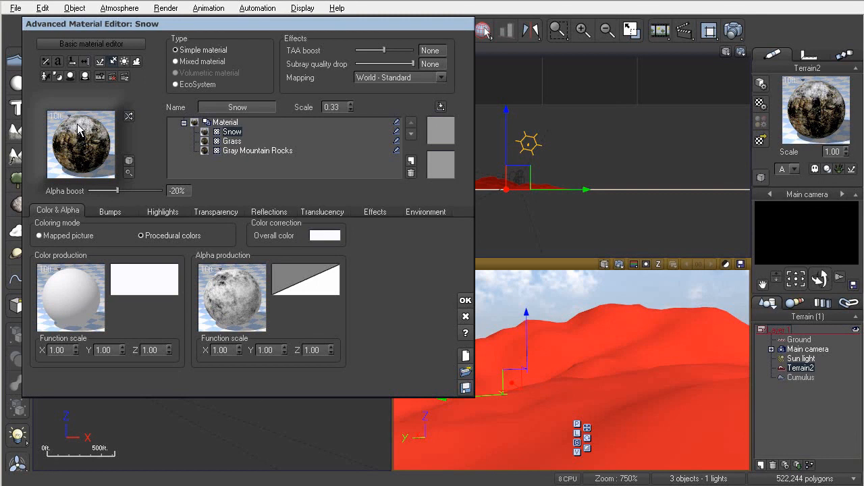
pyautogui.click(223, 122)
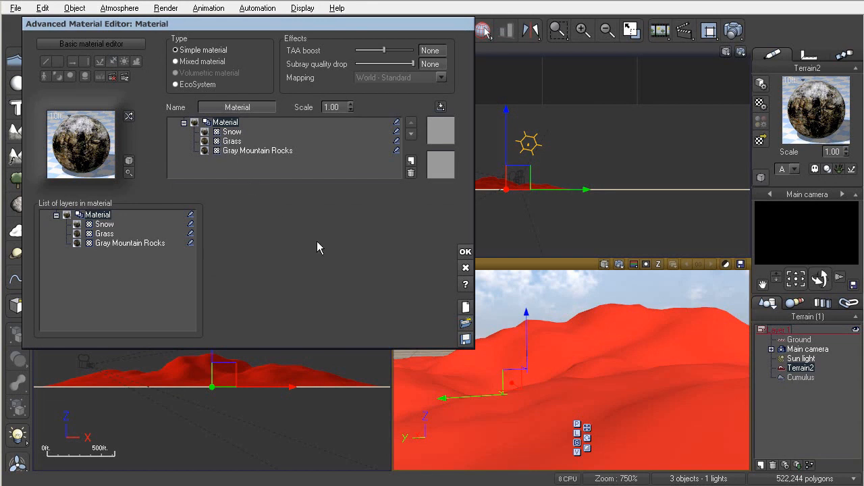
pyautogui.click(467, 255)
pyautogui.click(619, 265)
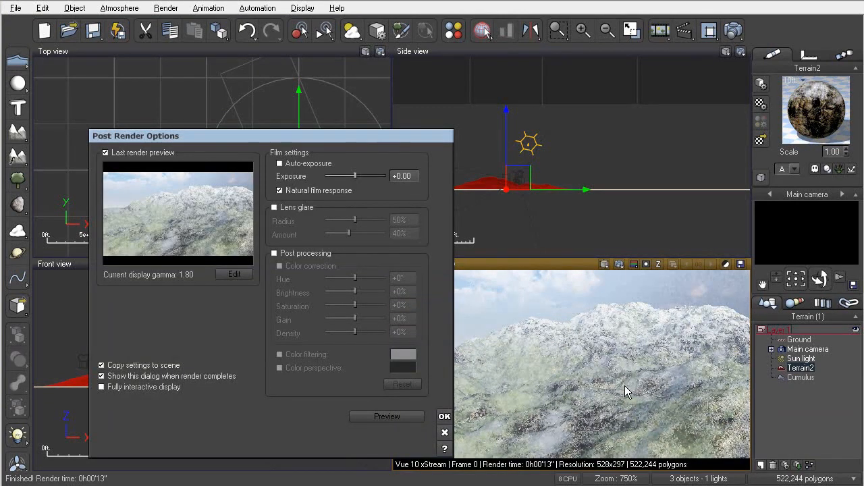
pyautogui.click(444, 415)
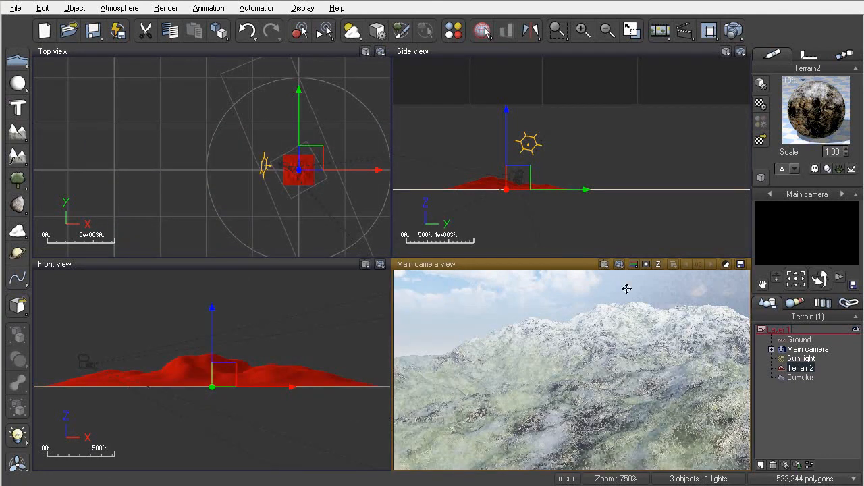
# - Reopen the terrain material and delete the Grass layer
pyautogui.click(761, 104)
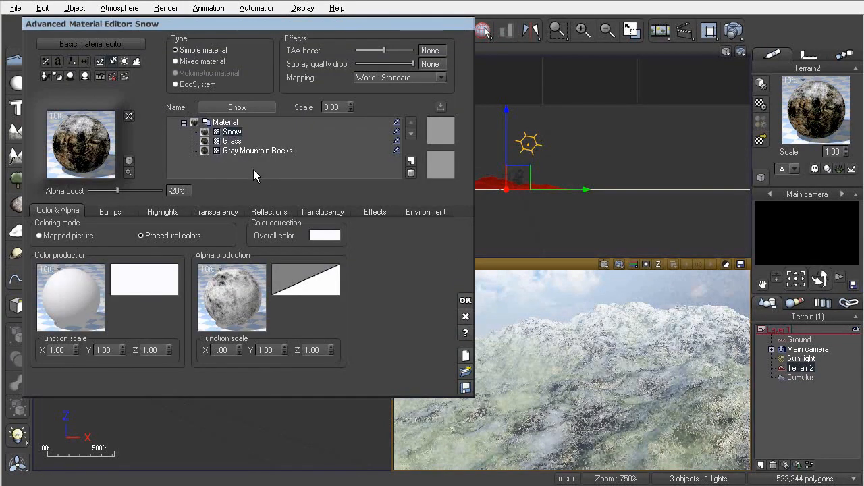
pyautogui.click(230, 144)
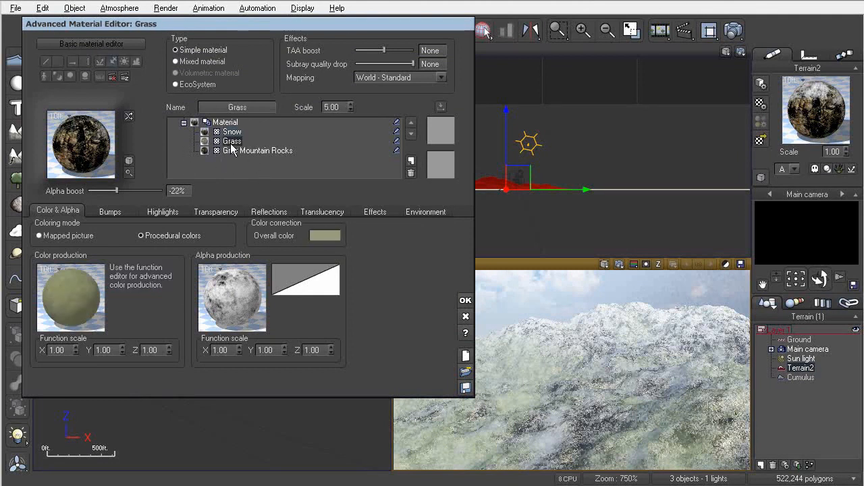
pyautogui.click(410, 172)
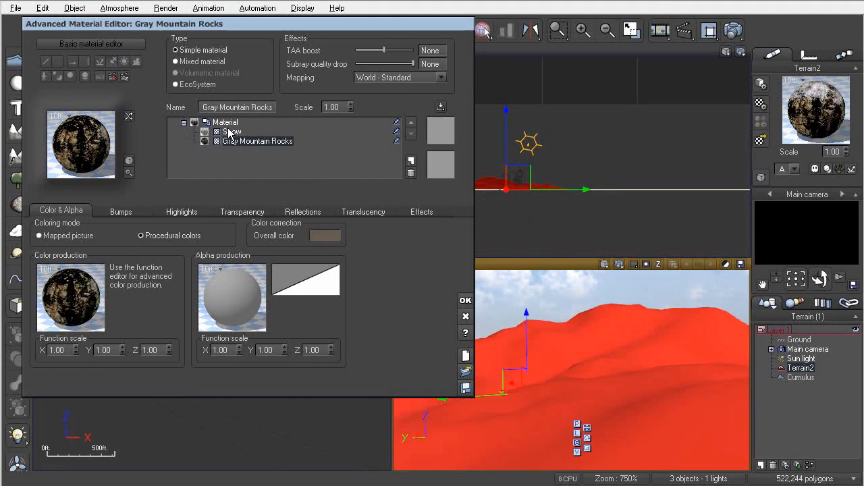
# - Add a Grass layer above Gray Mountain Rocks from the material library
pyautogui.click(228, 124)
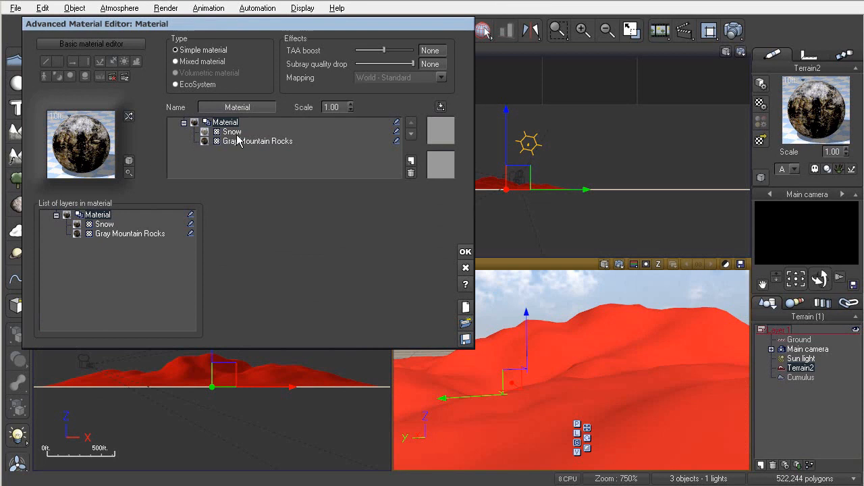
pyautogui.click(232, 132)
pyautogui.click(234, 142)
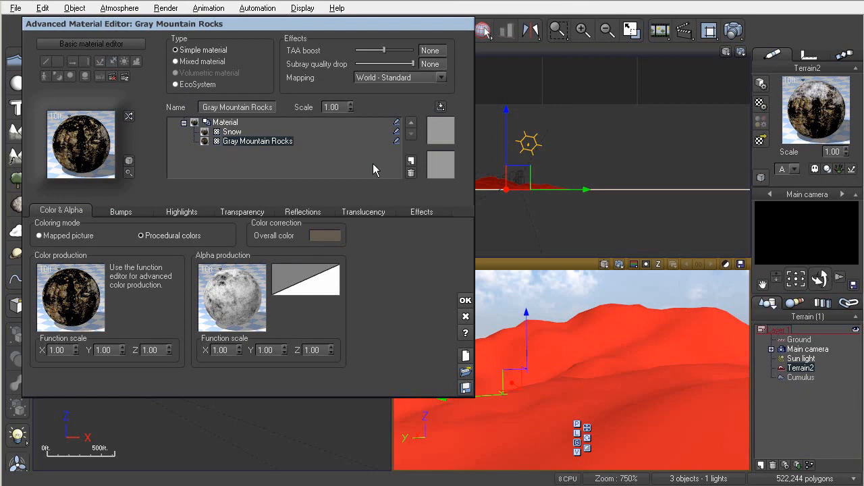
pyautogui.click(410, 161)
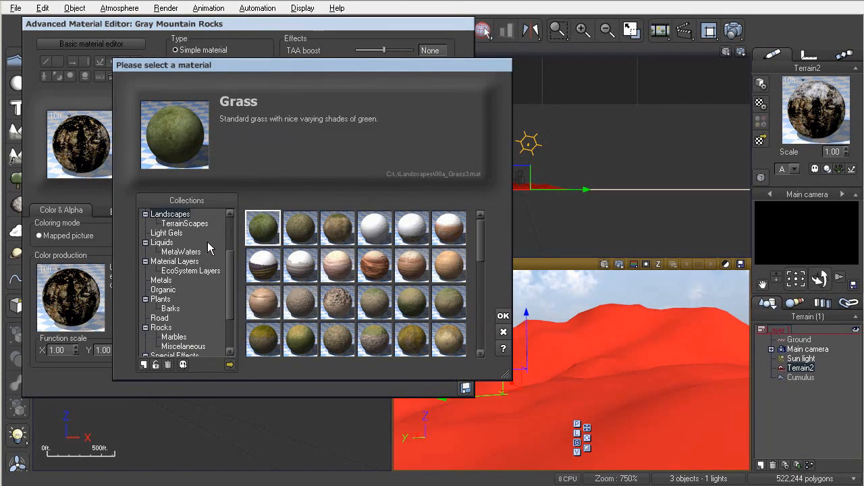
pyautogui.click(190, 271)
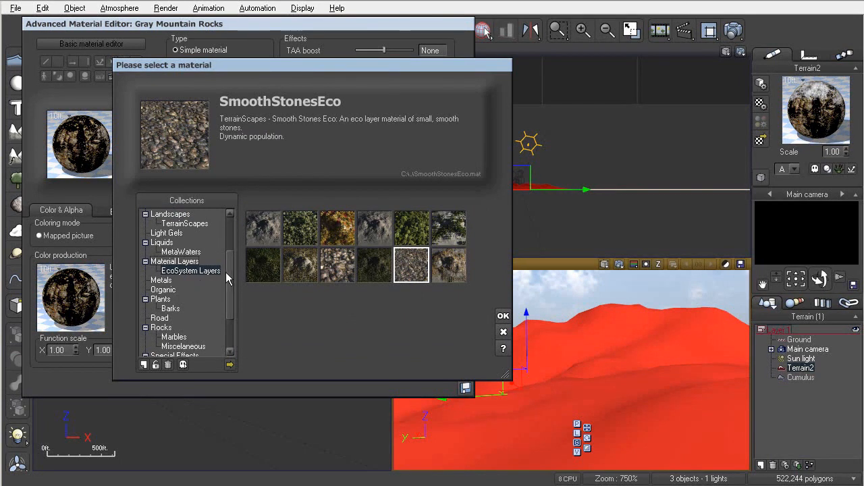
pyautogui.click(170, 214)
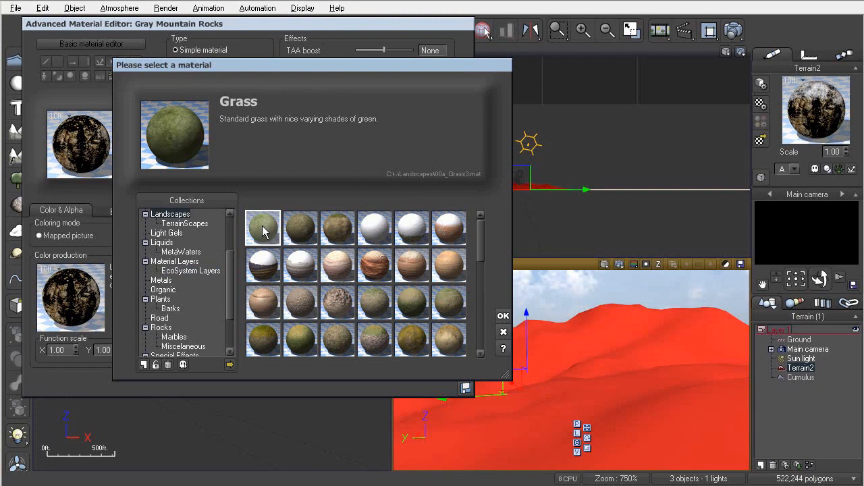
pyautogui.click(503, 315)
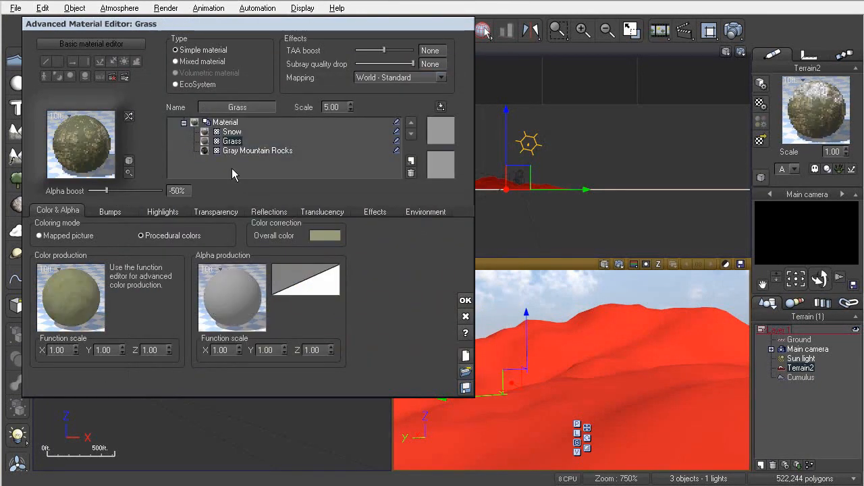
# - Convert the Grass layer into an EcoSystem layer and delete the leftover plain Grass layer
pyautogui.click(175, 85)
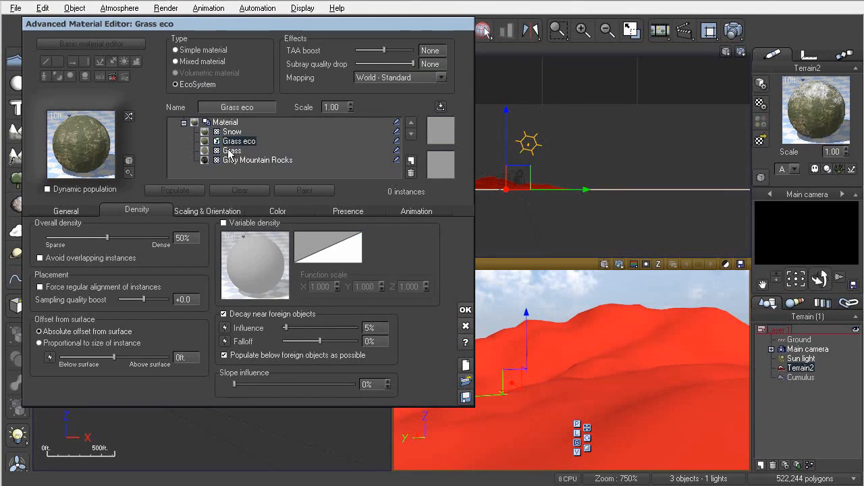
pyautogui.click(230, 151)
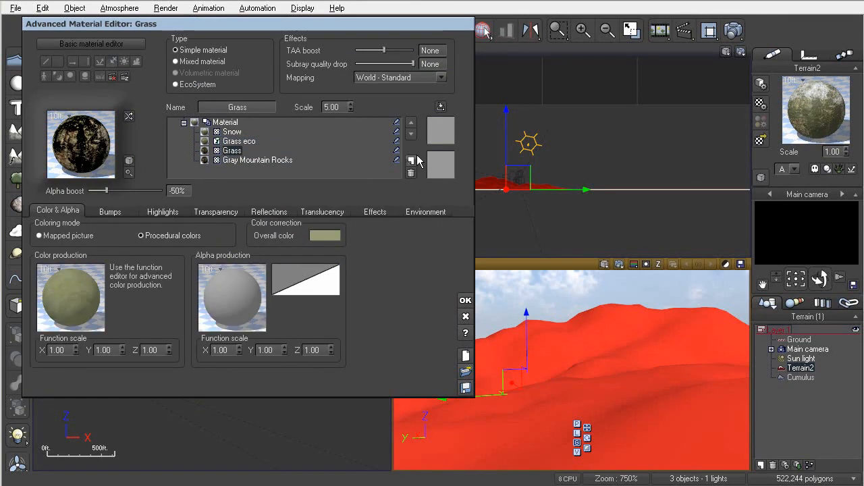
pyautogui.click(410, 174)
pyautogui.click(254, 142)
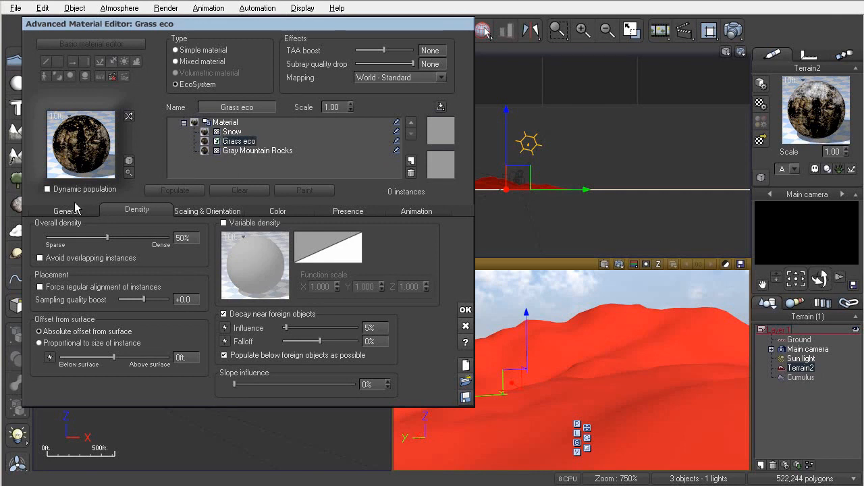
# - Enable dynamic population and add the HD Larch Tree - Summer species to the Grass eco population
pyautogui.click(49, 189)
pyautogui.click(81, 211)
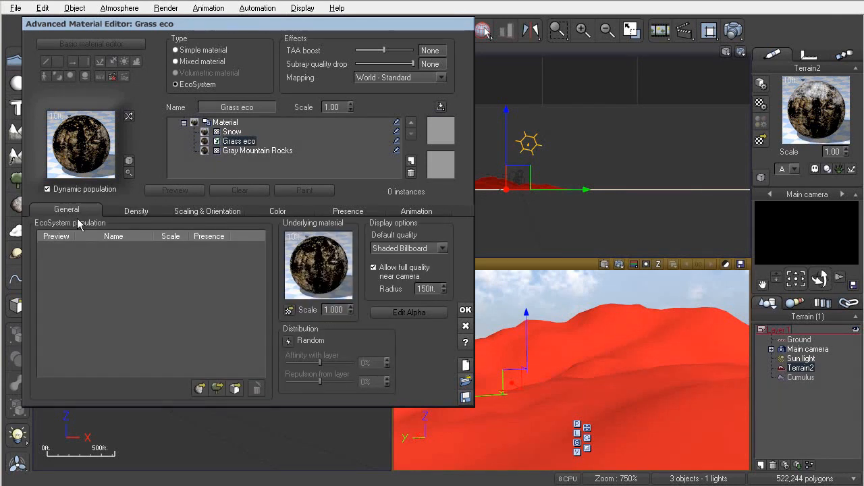
pyautogui.click(217, 388)
pyautogui.click(162, 271)
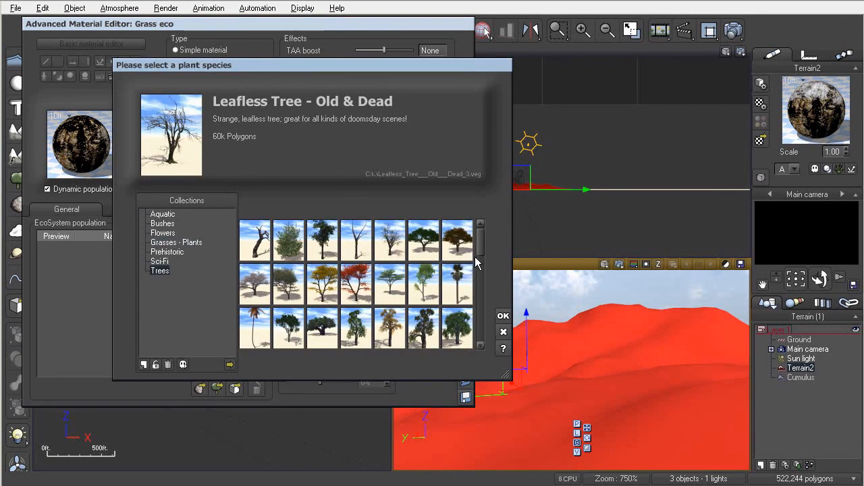
pyautogui.moveTo(478, 250); pyautogui.dragTo(479, 293)
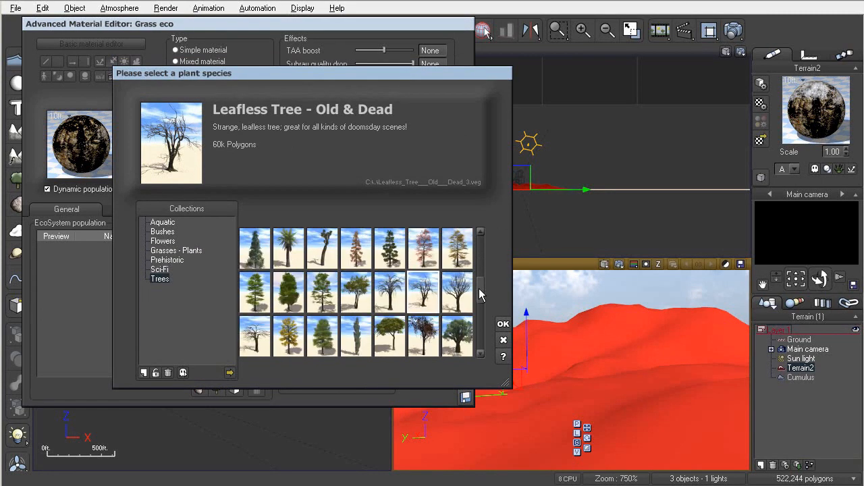
pyautogui.click(388, 247)
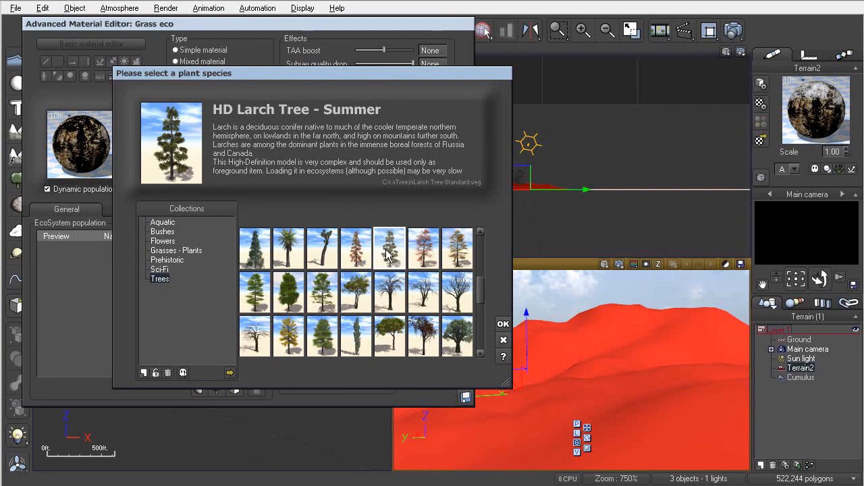
pyautogui.doubleClick(389, 255)
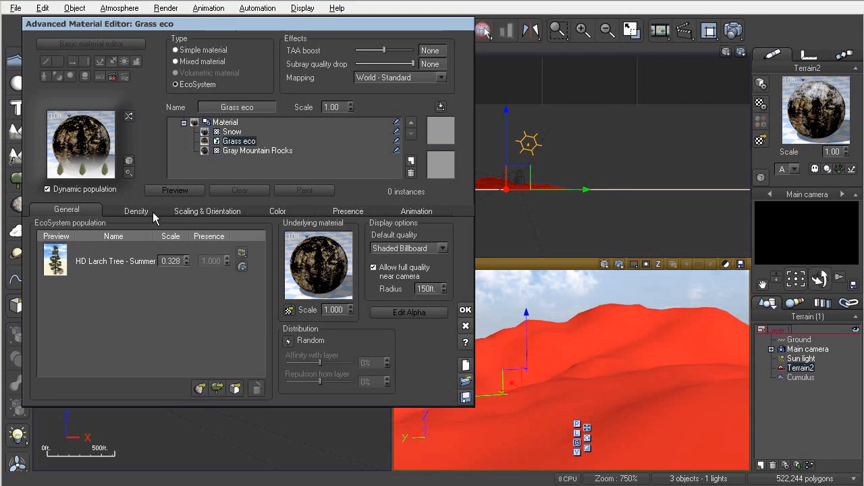
# - Save the current version of the material with the Grass eco layer
pyautogui.click(230, 131)
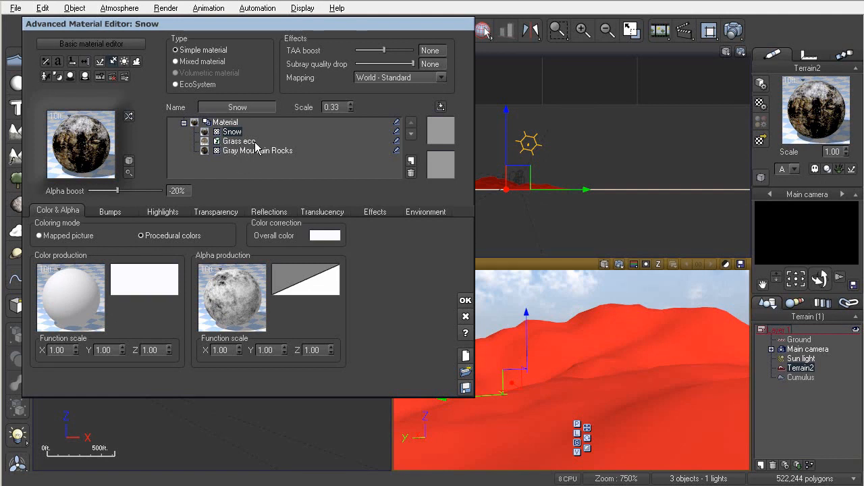
pyautogui.click(234, 143)
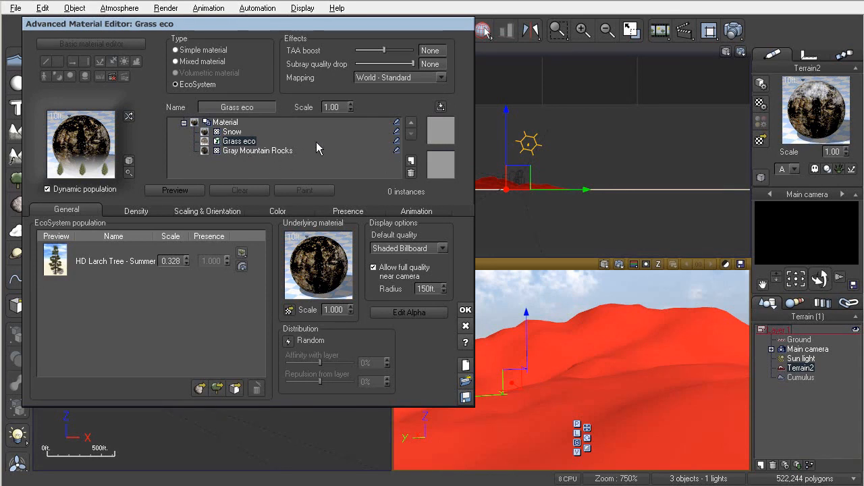
pyautogui.click(442, 132)
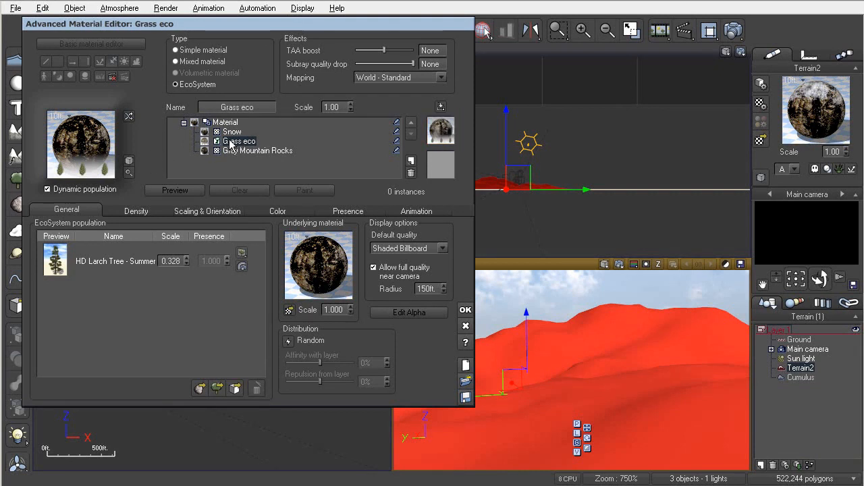
# - Delete the Grass eco layer, then restore the earlier saved material version
pyautogui.click(411, 173)
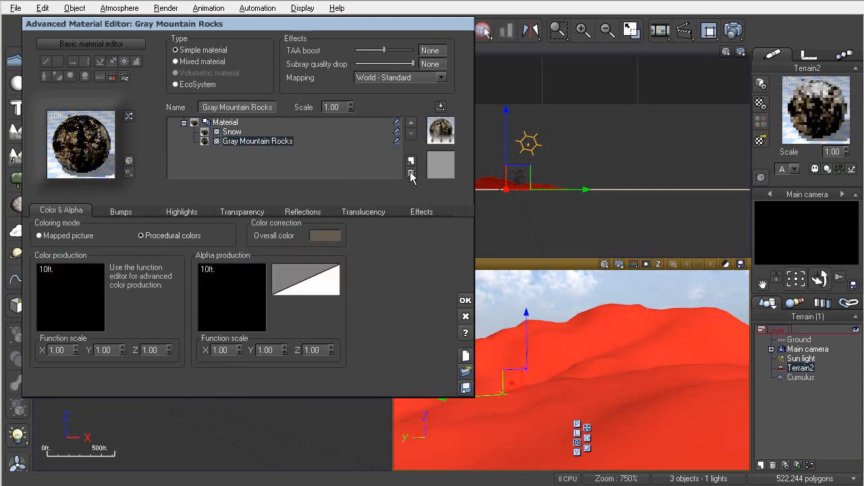
pyautogui.click(441, 107)
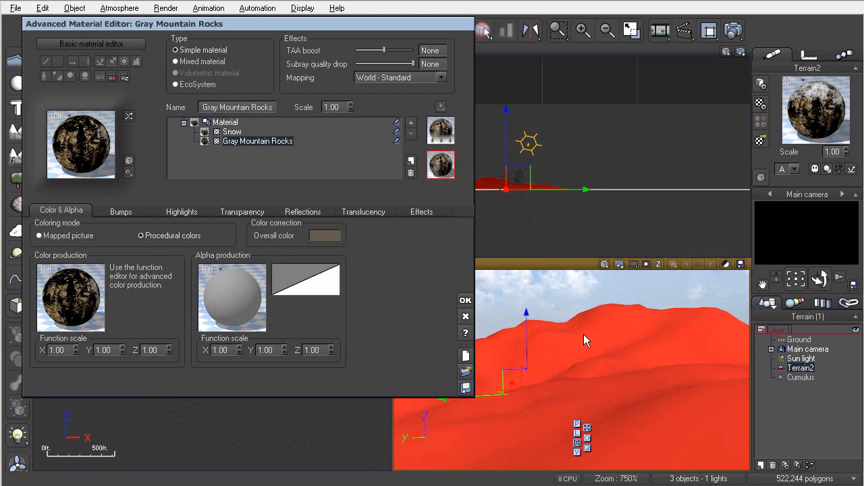
pyautogui.rightClick(445, 136)
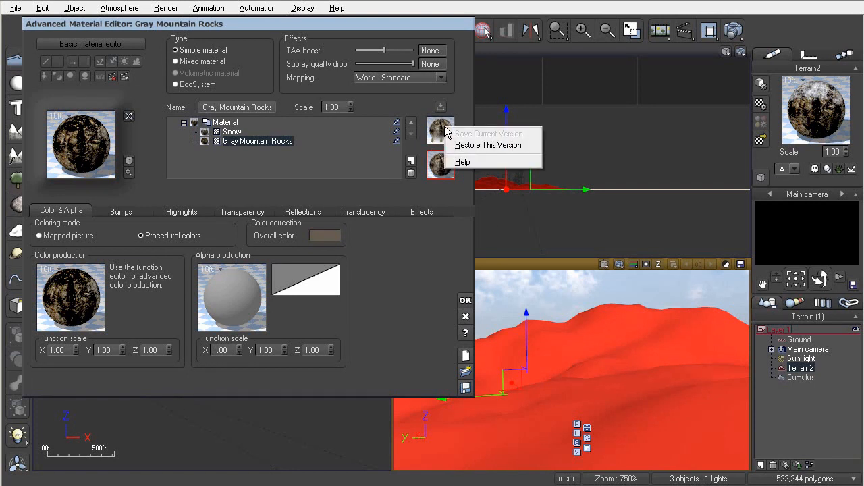
pyautogui.click(488, 145)
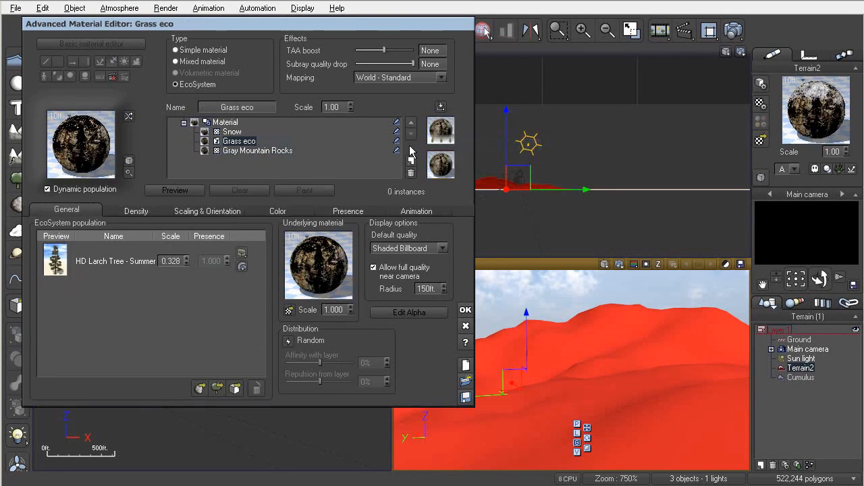
# - Confirm the material, reopen it to populate the Grass eco layer, and render the main camera view
pyautogui.click(465, 310)
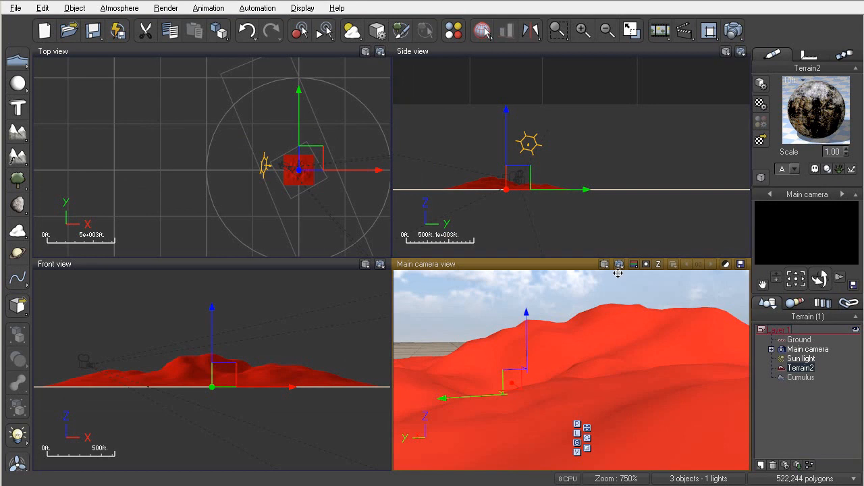
pyautogui.click(763, 104)
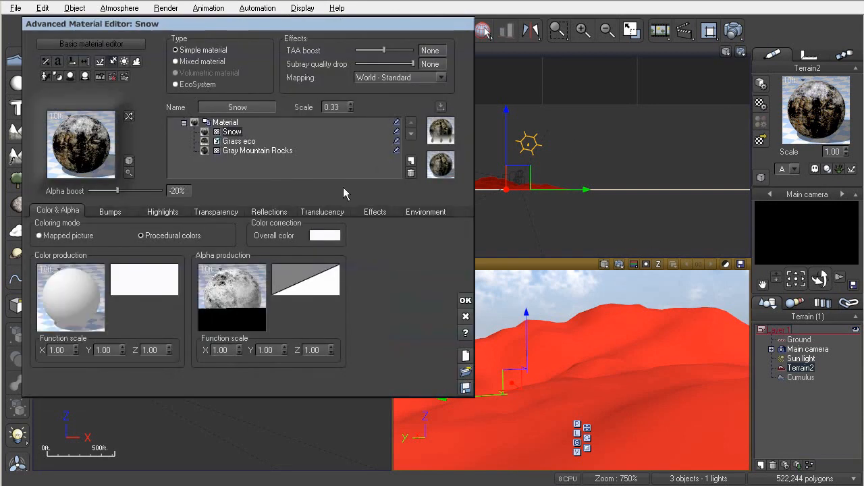
pyautogui.click(222, 142)
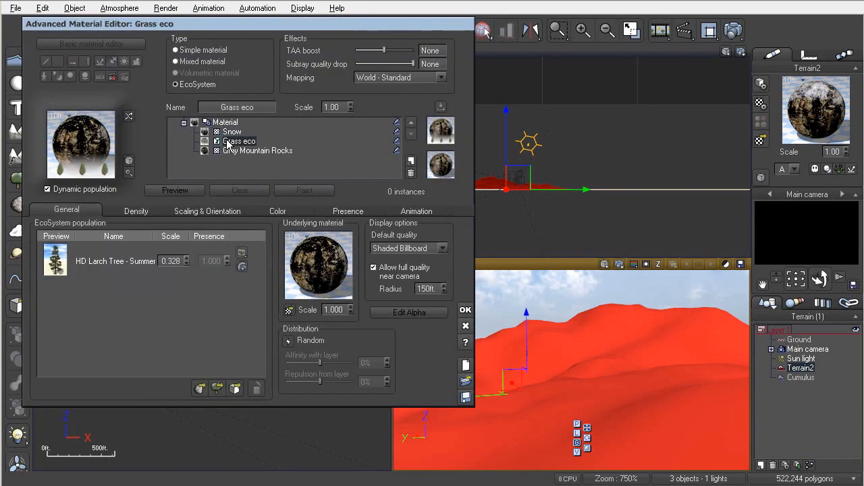
pyautogui.click(164, 189)
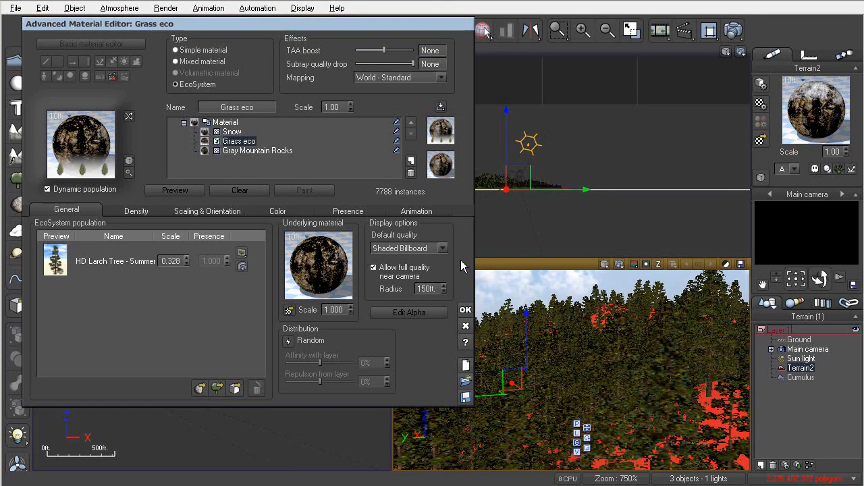
pyautogui.click(465, 312)
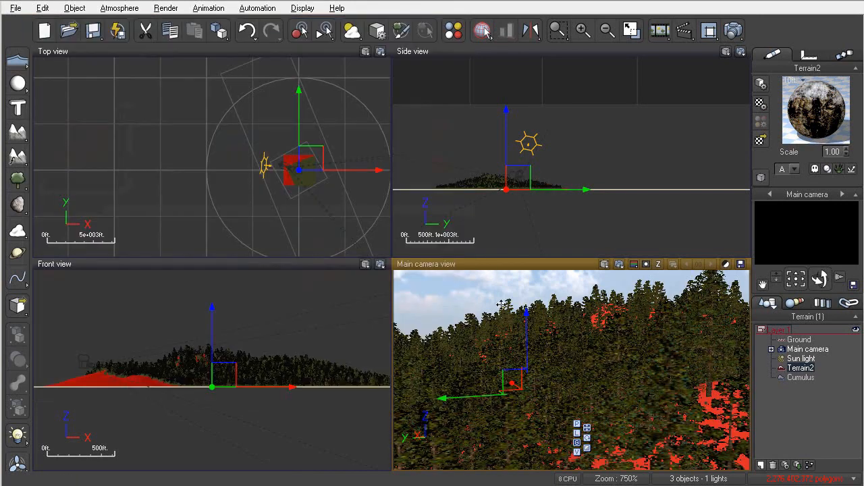
pyautogui.click(619, 264)
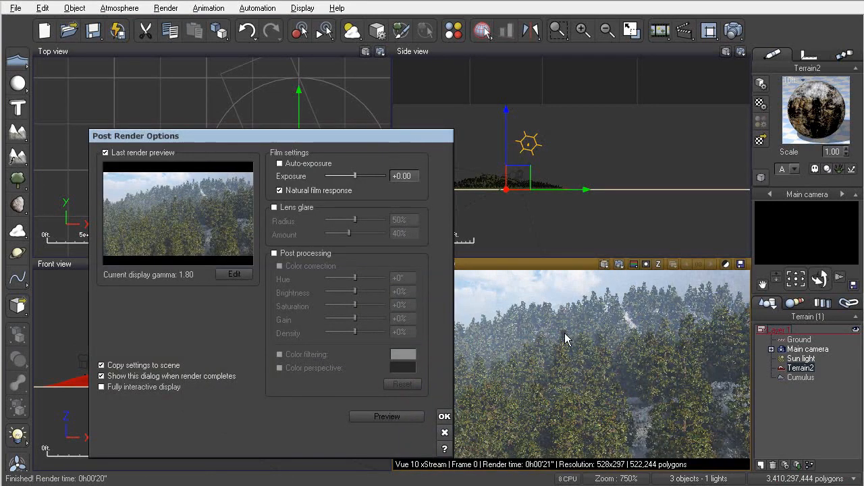
pyautogui.click(444, 416)
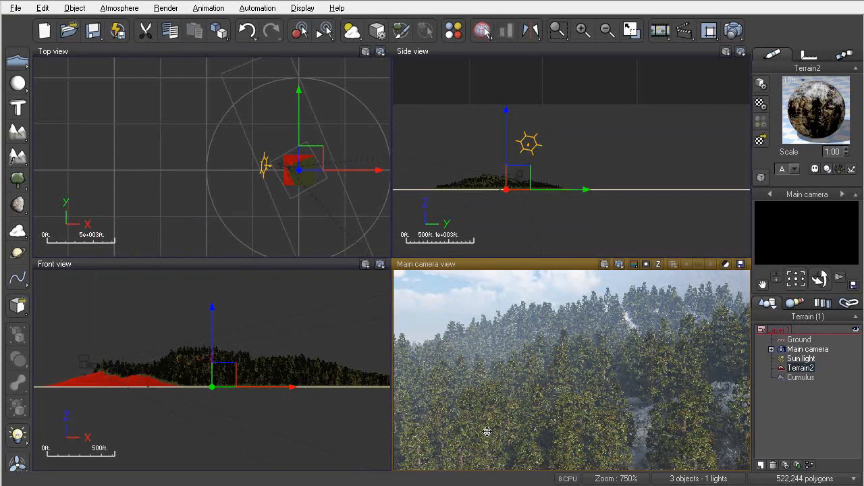